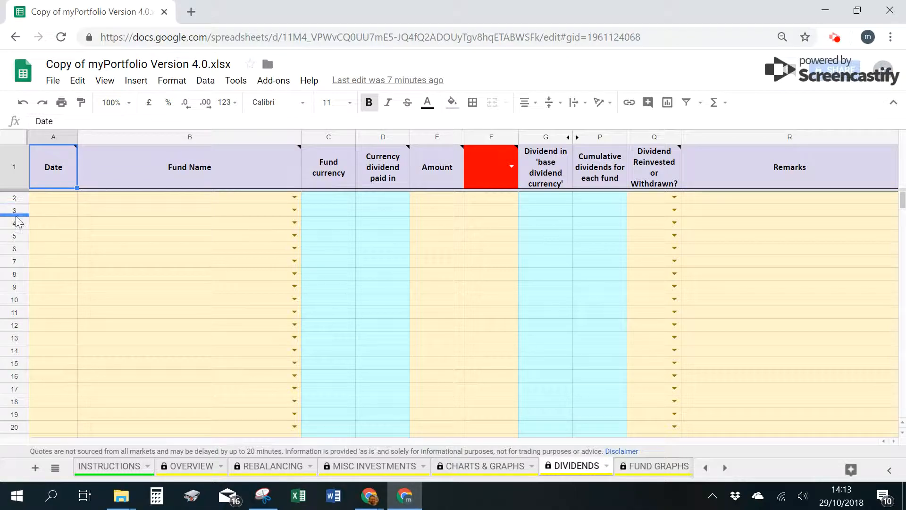
Step: Enter 29/10/18 as the date of the first dividend entry in row 2
{"action": "left_click", "coordinate": [47, 197]}
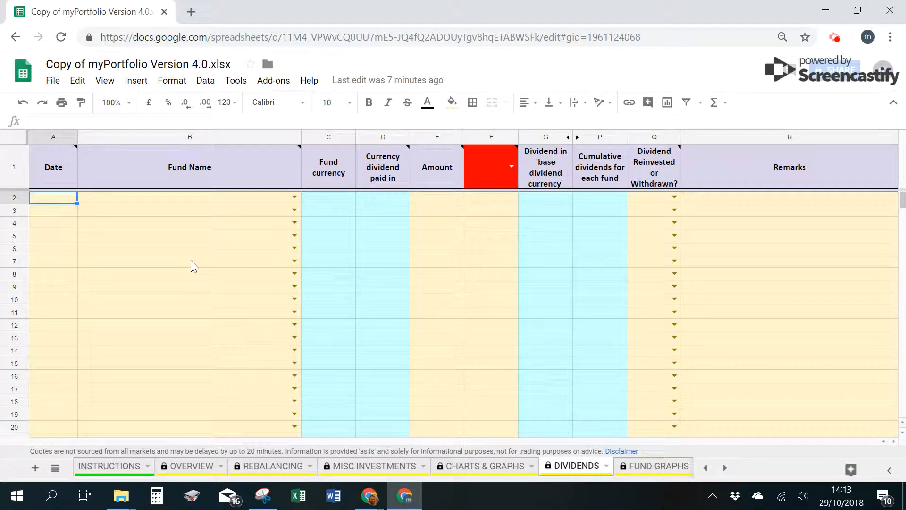
{"action": "type", "text": "2"}
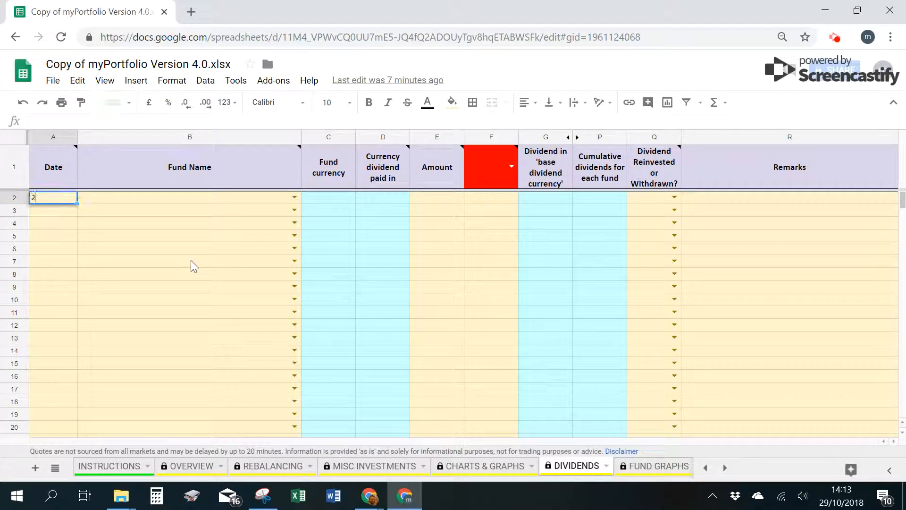
{"action": "type", "text": "9/10/18"}
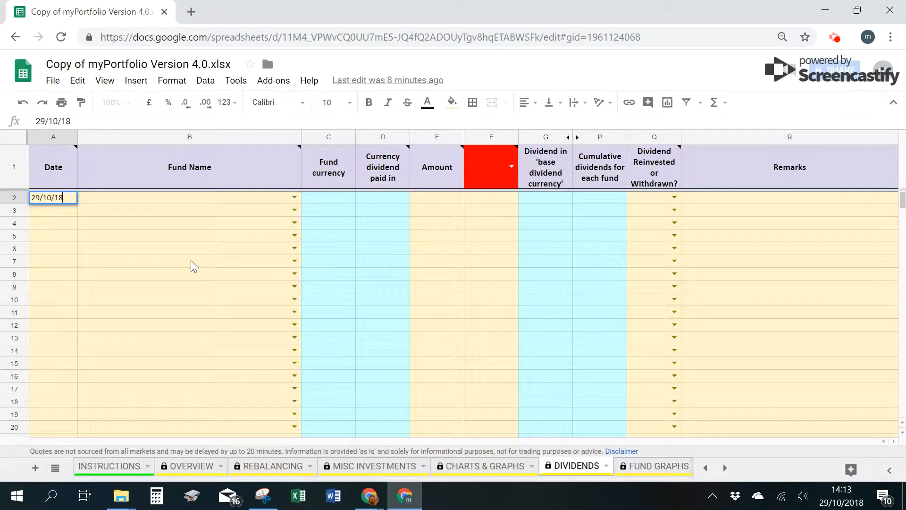
{"action": "key", "text": "Return"}
{"action": "key", "text": "Up"}
{"action": "key", "text": "Right"}
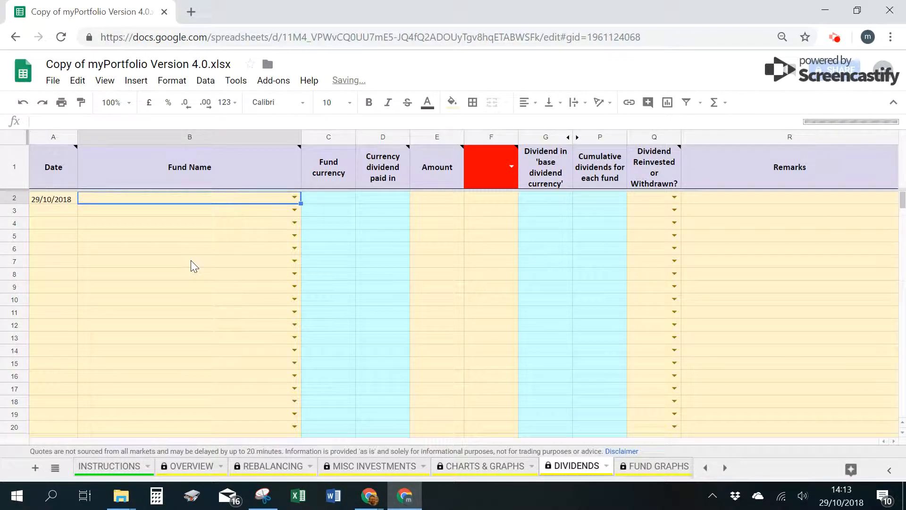
Step: Review the fund choices for the row 2 entry, then examine the funds' dividend types on the USER - INPUT DATA HERE sheet
{"action": "left_click", "coordinate": [293, 198]}
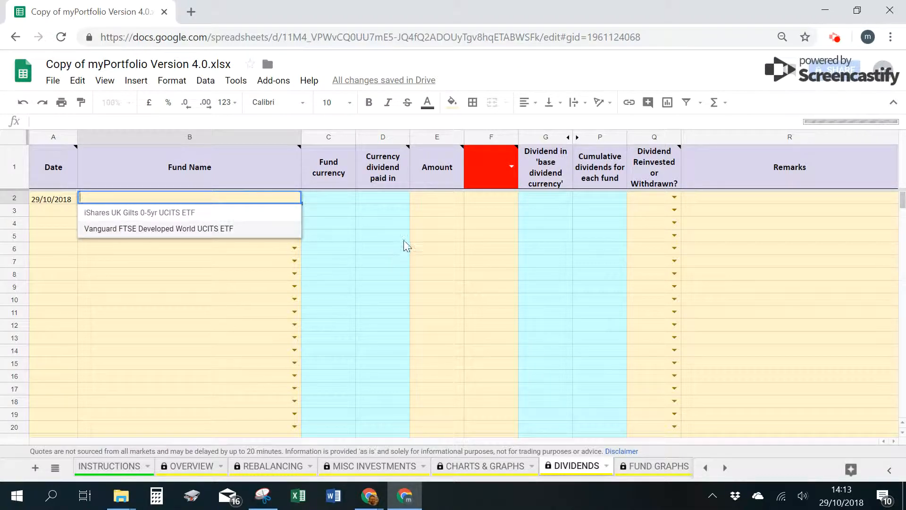
{"action": "left_click", "coordinate": [415, 203]}
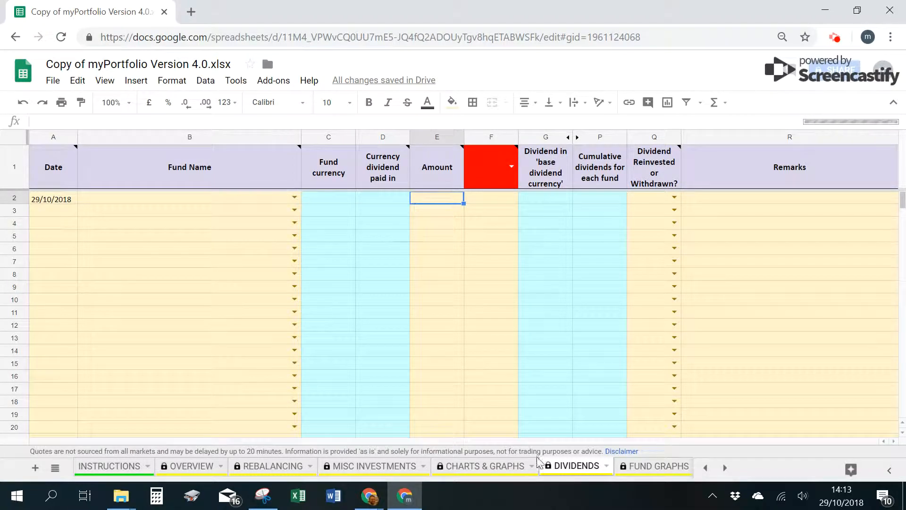
{"action": "left_click", "coordinate": [724, 470]}
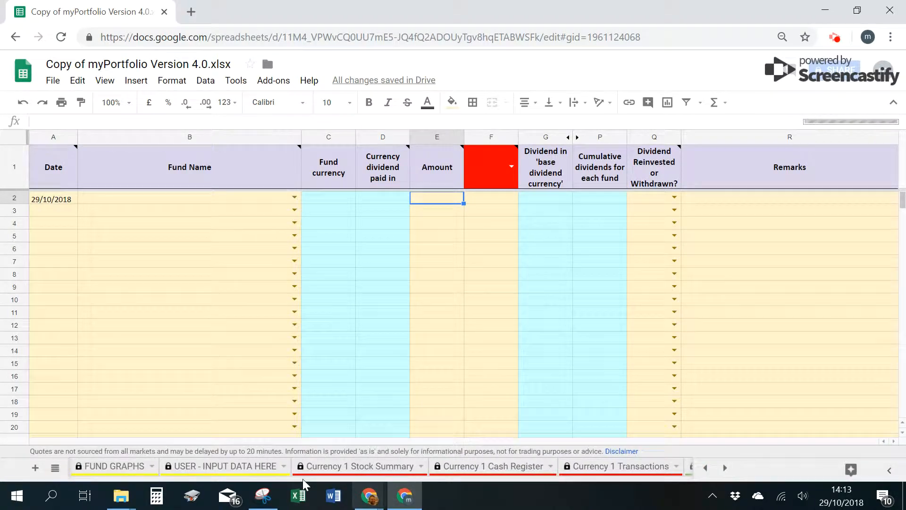
{"action": "left_click", "coordinate": [254, 472]}
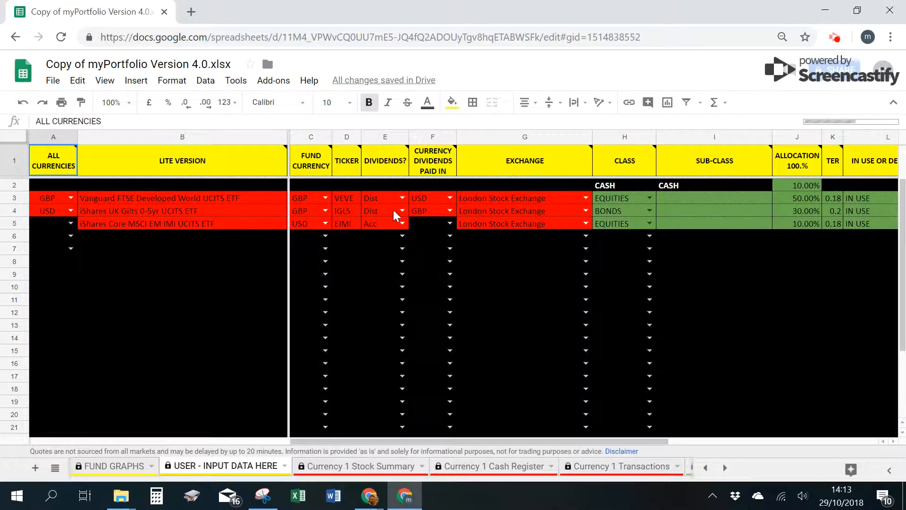
{"action": "left_click_drag", "start_coordinate": [382, 200], "coordinate": [384, 211]}
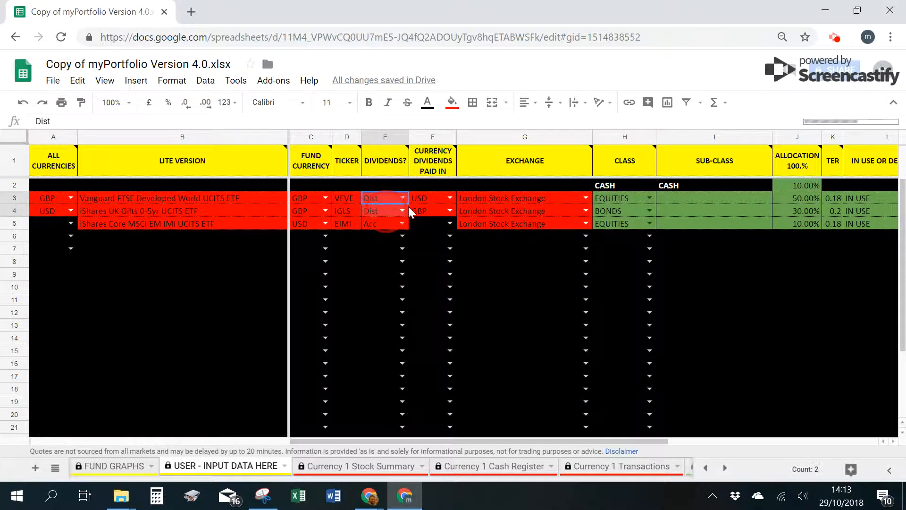
{"action": "left_click", "coordinate": [159, 212]}
{"action": "left_click", "coordinate": [166, 196]}
{"action": "left_click", "coordinate": [373, 202]}
{"action": "left_click", "coordinate": [378, 211]}
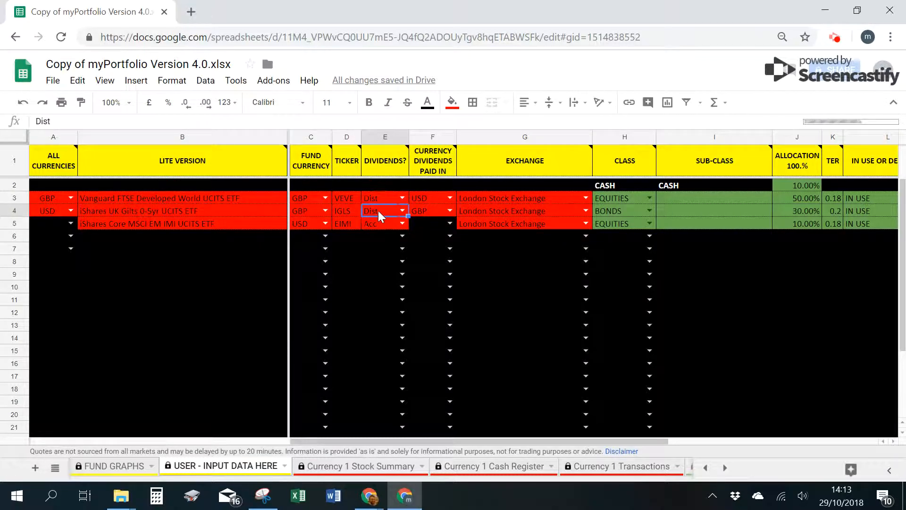
Step: Examine the dividend payment currencies and fund currencies of the Vanguard and iShares UK Gilts funds, and the iShares Core MSCI EM IMI entry
{"action": "left_click", "coordinate": [427, 199]}
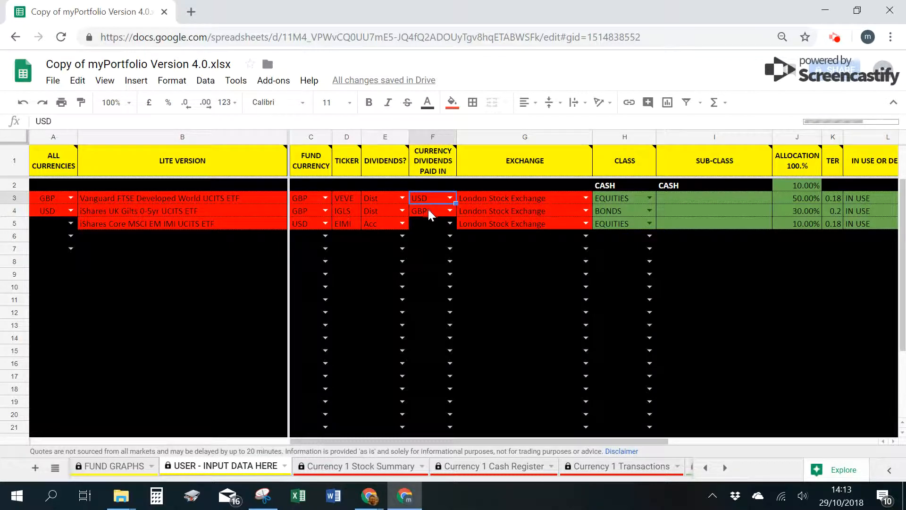
{"action": "left_click", "coordinate": [429, 210]}
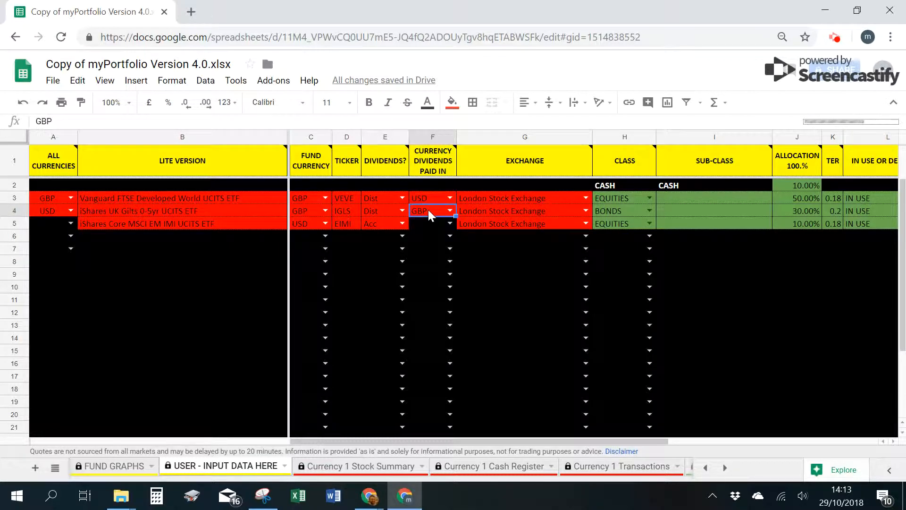
{"action": "left_click", "coordinate": [309, 198]}
{"action": "left_click", "coordinate": [306, 214]}
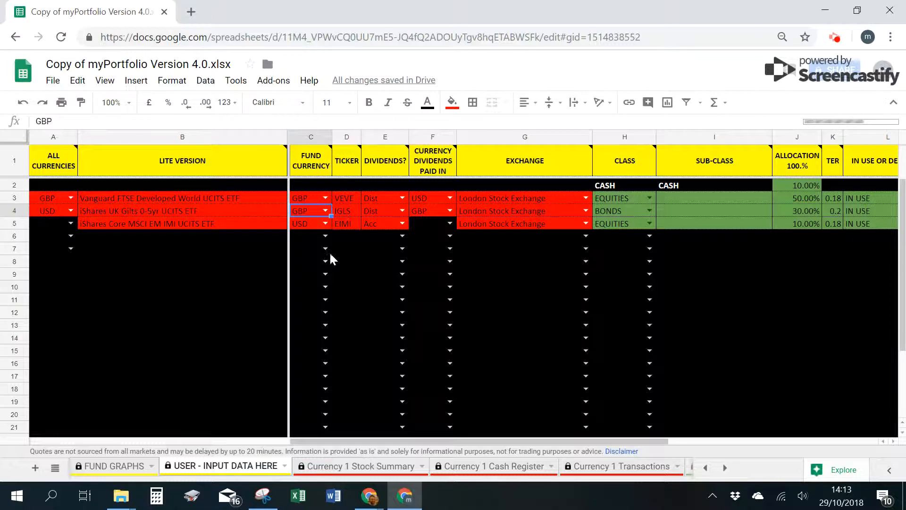
{"action": "left_click", "coordinate": [219, 228]}
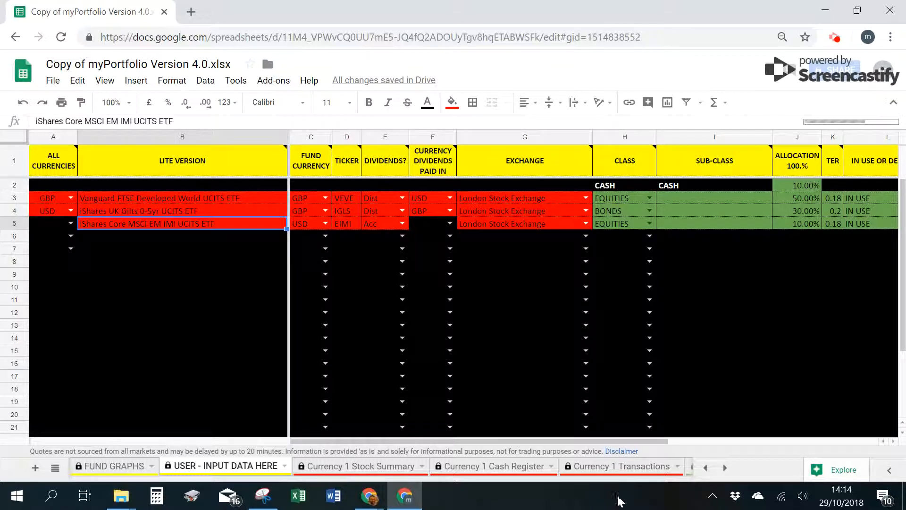
Step: Return to the DIVIDENDS sheet and choose iShares UK Gilts 0-5yr UCITS ETF as the fund name in row 2
{"action": "left_click", "coordinate": [706, 468]}
{"action": "left_click", "coordinate": [574, 466]}
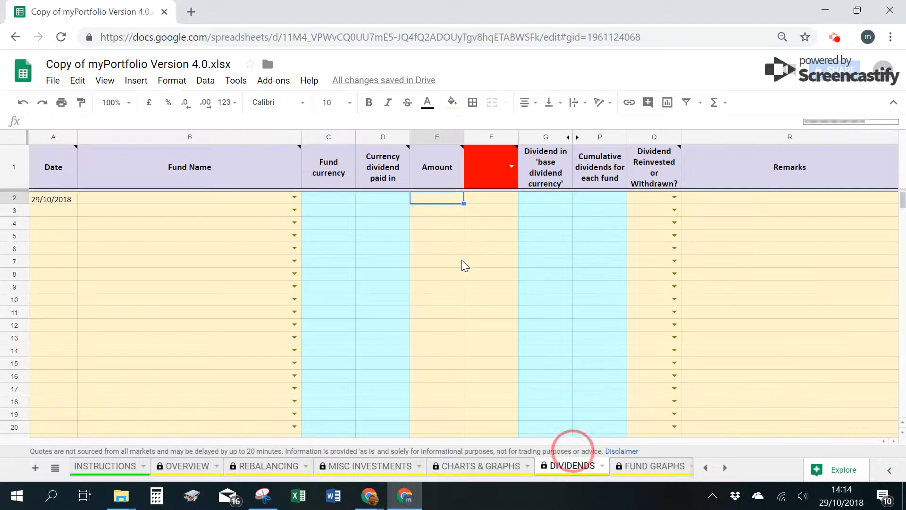
{"action": "left_click", "coordinate": [294, 196]}
{"action": "left_click", "coordinate": [193, 218]}
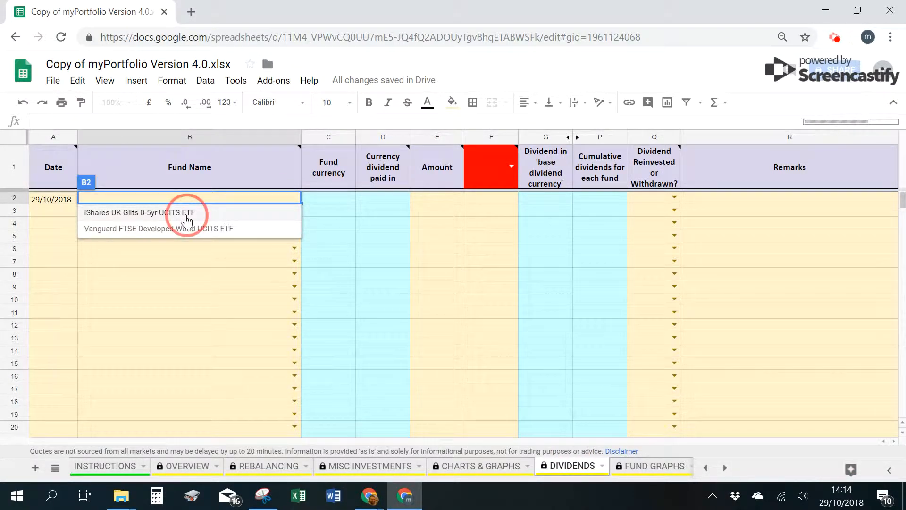
{"action": "left_click", "coordinate": [183, 213]}
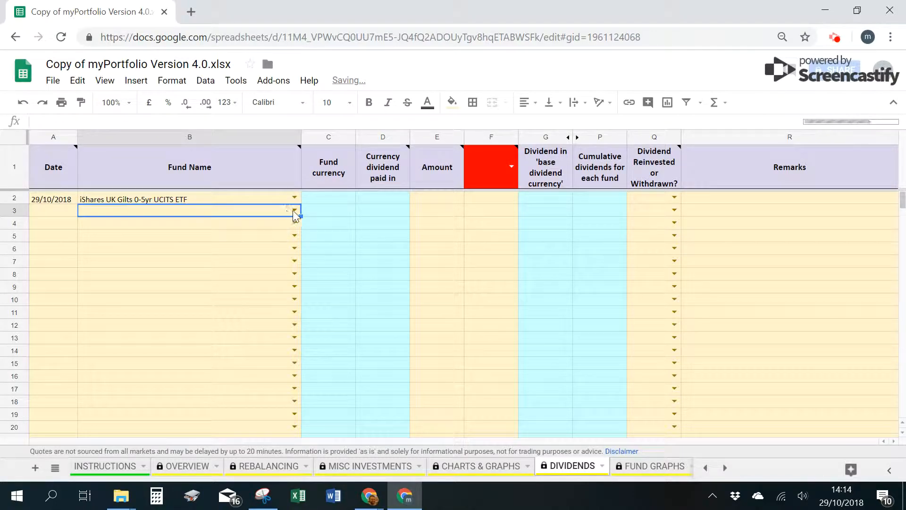
Step: Add a second dividend entry in row 3 for Vanguard FTSE Developed World UCITS ETF, dated 29/10/2018
{"action": "left_click", "coordinate": [294, 209]}
{"action": "left_click", "coordinate": [184, 242]}
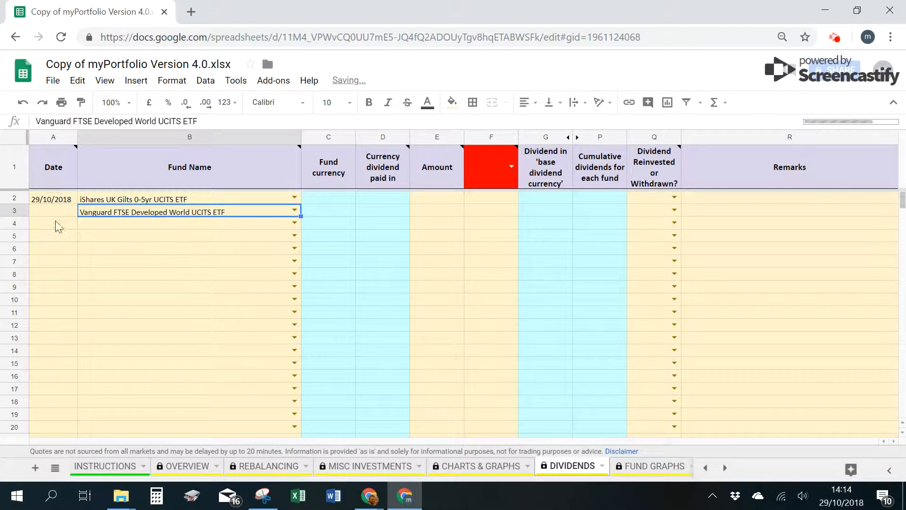
{"action": "left_click", "coordinate": [40, 199]}
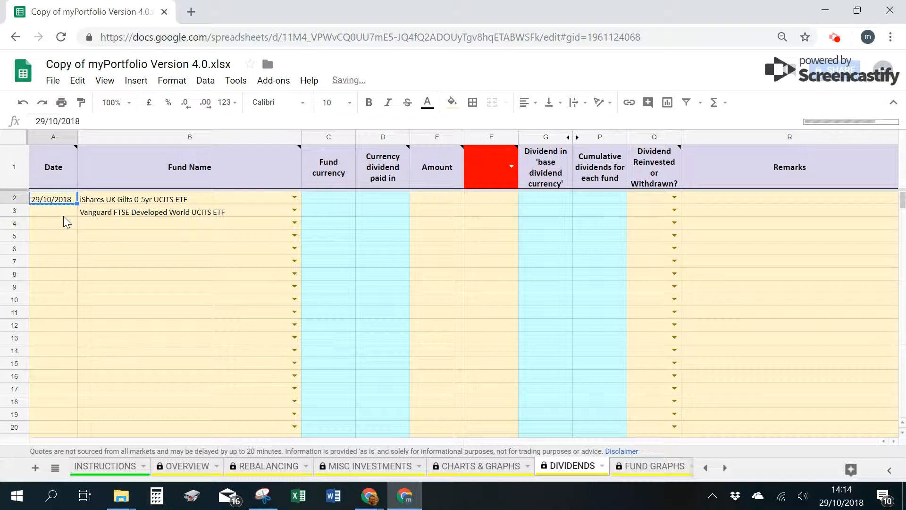
{"action": "left_click", "coordinate": [55, 213]}
{"action": "type", "text": "29/10/2018"}
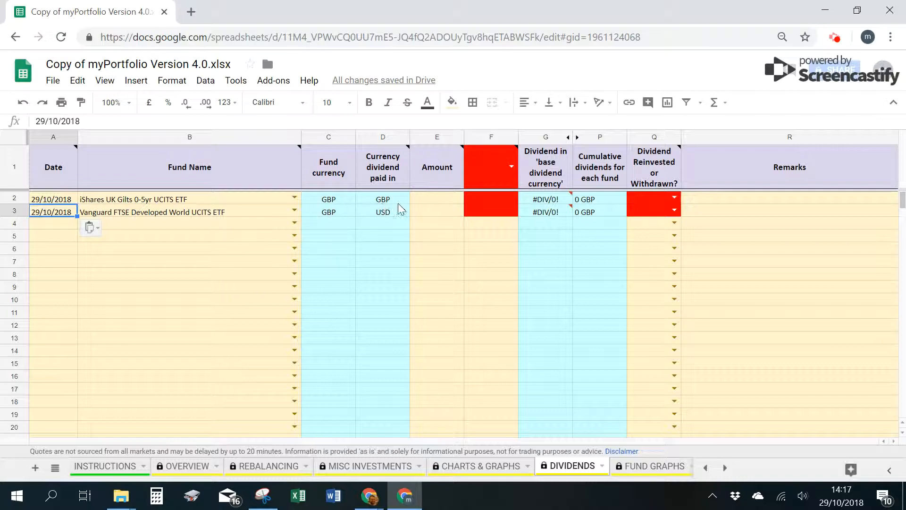
Step: Check the iShares UK Gilts entry's fund and dividend currencies and enter a dividend amount of 10 in row 2
{"action": "left_click", "coordinate": [339, 197]}
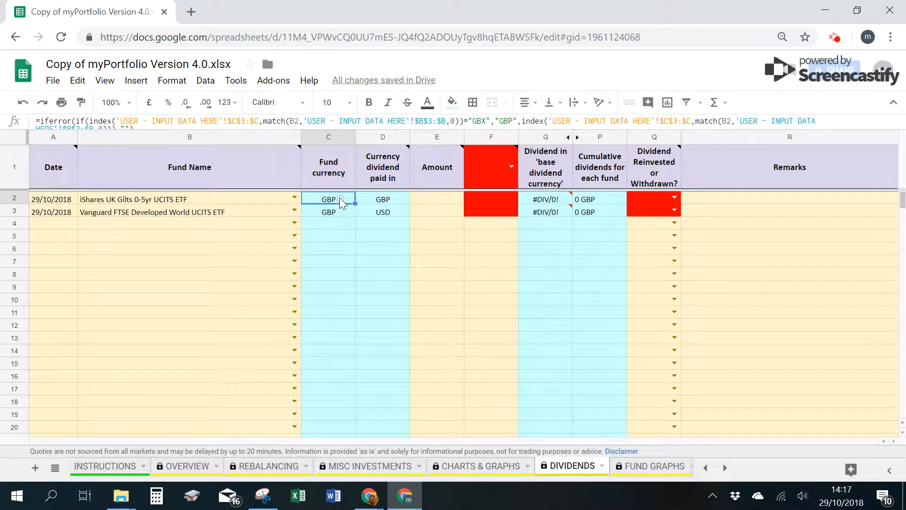
{"action": "left_click", "coordinate": [389, 201]}
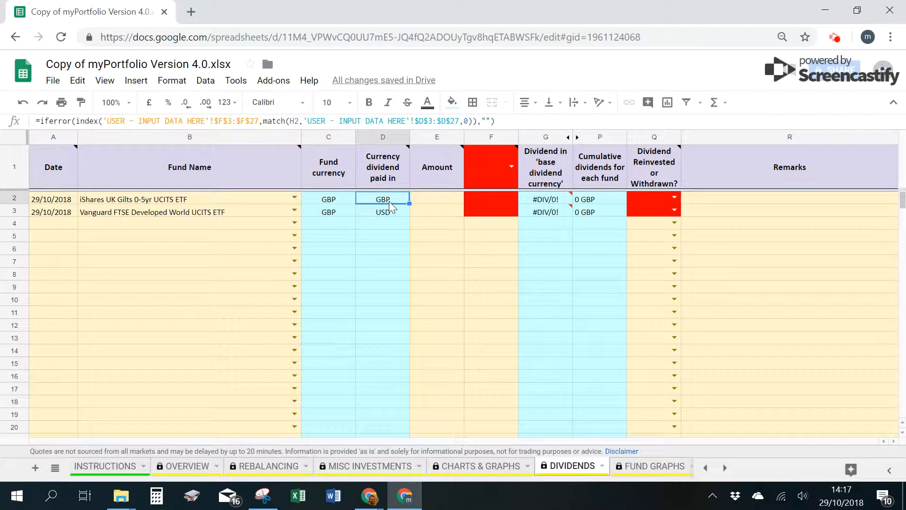
{"action": "left_click", "coordinate": [435, 200]}
{"action": "type", "text": "10"}
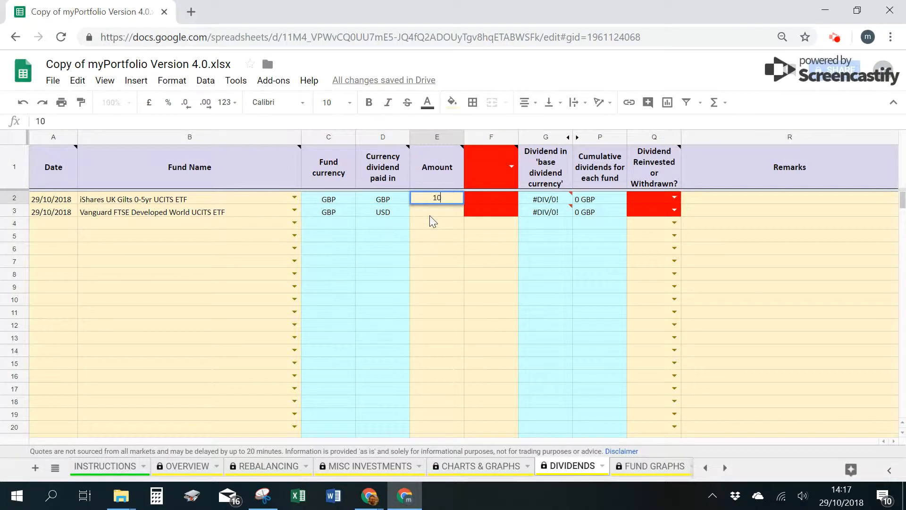
{"action": "key", "text": "Return"}
{"action": "key", "text": "Up"}
Step: Check the Vanguard entry's fund and dividend currencies and enter a dividend amount of 10 in row 3
{"action": "left_click", "coordinate": [396, 199]}
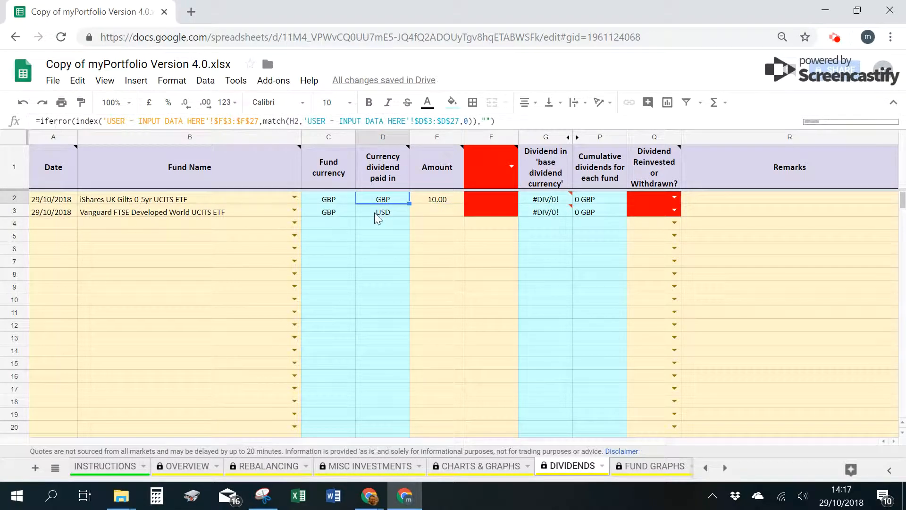
{"action": "left_click", "coordinate": [343, 212]}
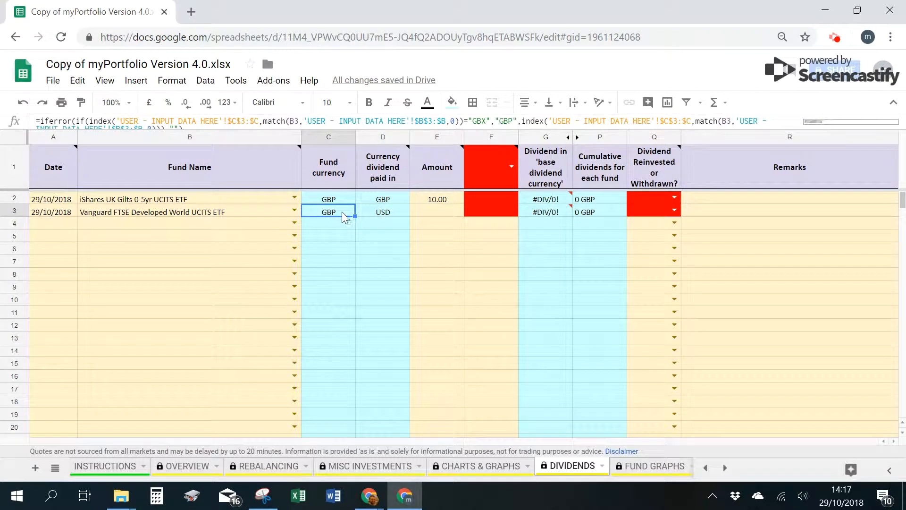
{"action": "left_click", "coordinate": [392, 211]}
{"action": "left_click", "coordinate": [433, 211]}
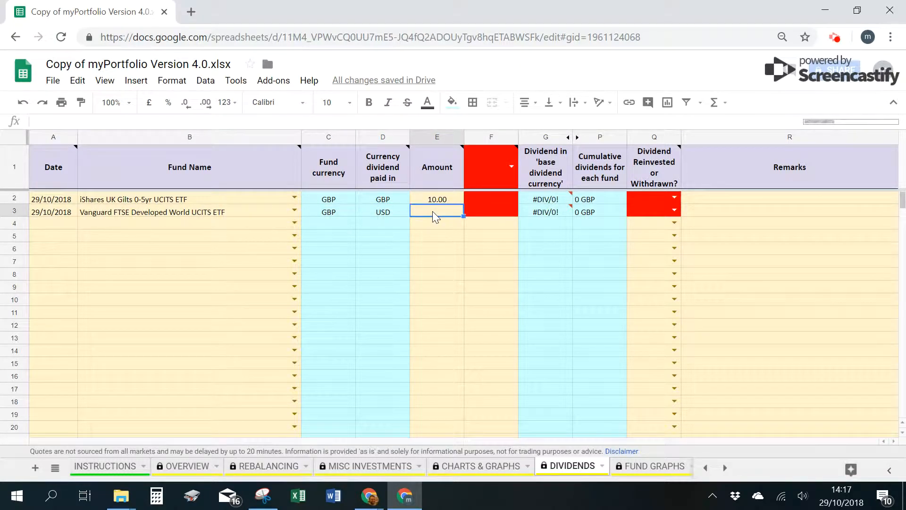
{"action": "type", "text": "10"}
{"action": "left_click", "coordinate": [429, 224]}
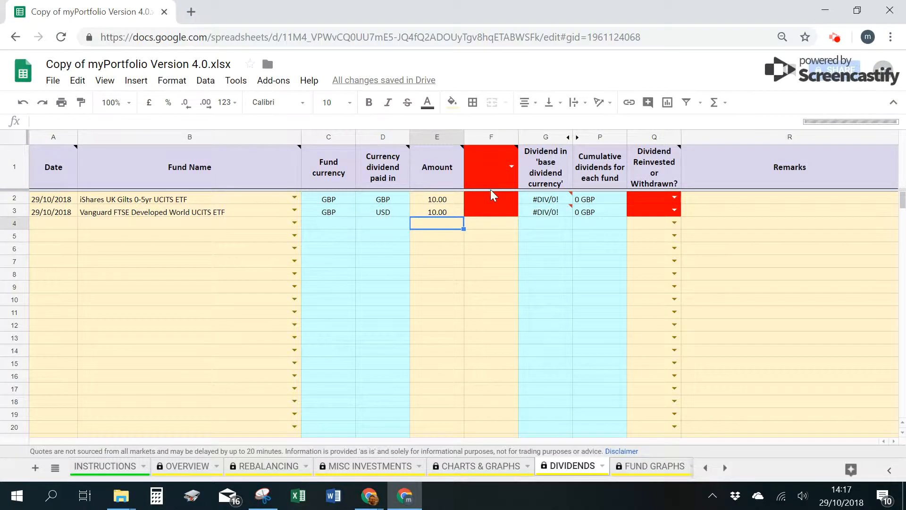
Step: Set the currency in the red header cell of column F to GBP
{"action": "left_click", "coordinate": [511, 167]}
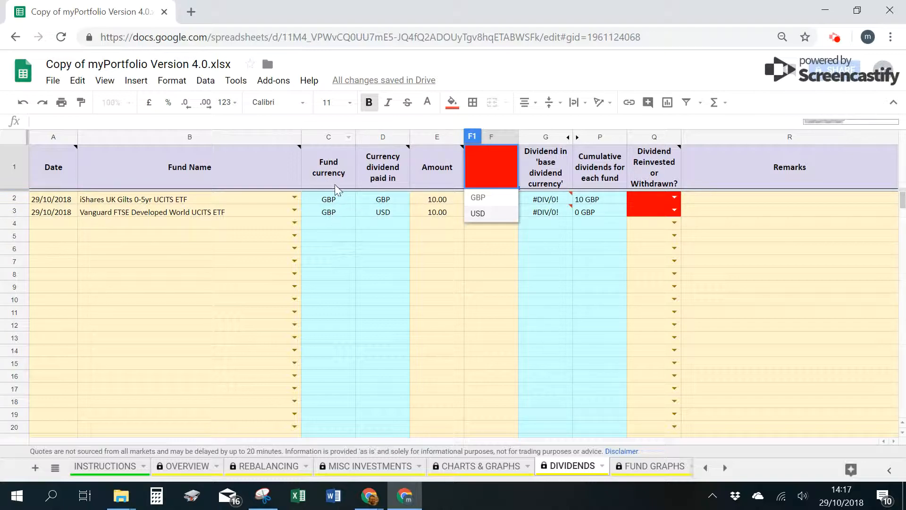
{"action": "left_click", "coordinate": [507, 198]}
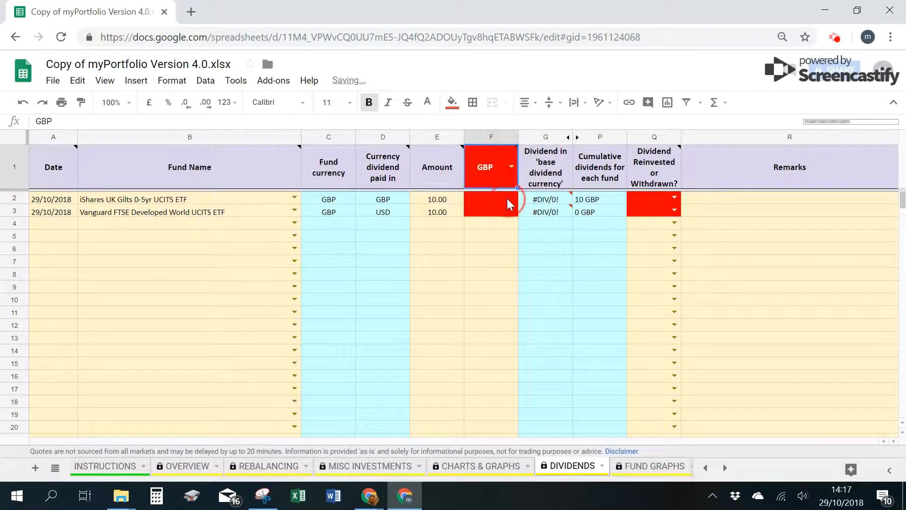
{"action": "left_click", "coordinate": [506, 239]}
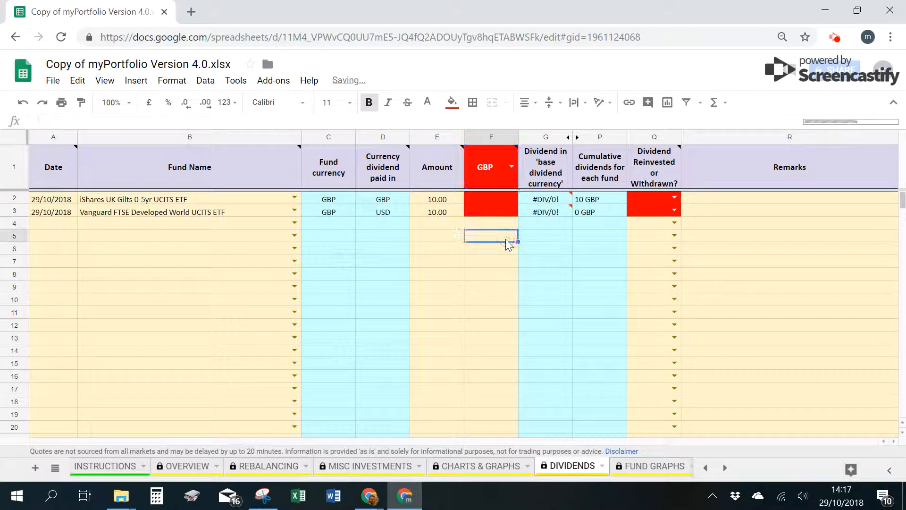
Step: Examine the empty red GBP column cells in rows 2 and 3 and read the note on the Dividend Reinvested or Withdrawn header
{"action": "left_click", "coordinate": [506, 200]}
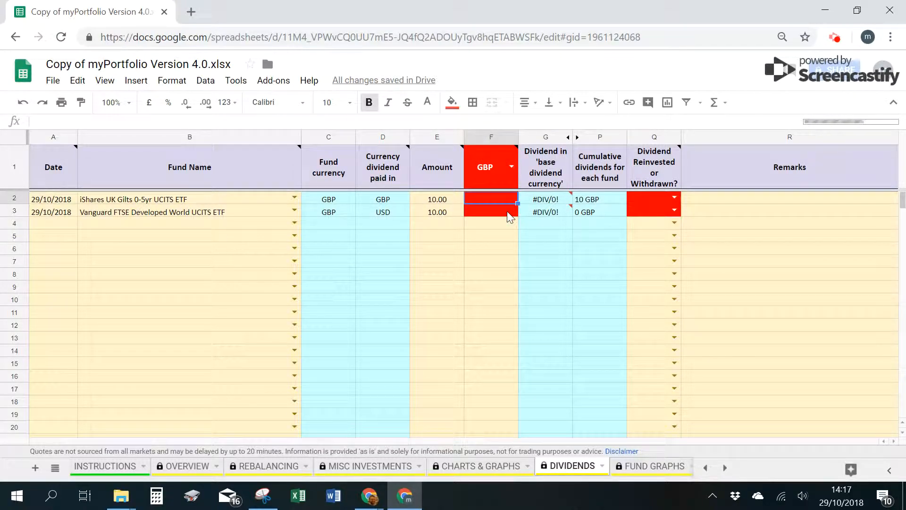
{"action": "left_click", "coordinate": [507, 211]}
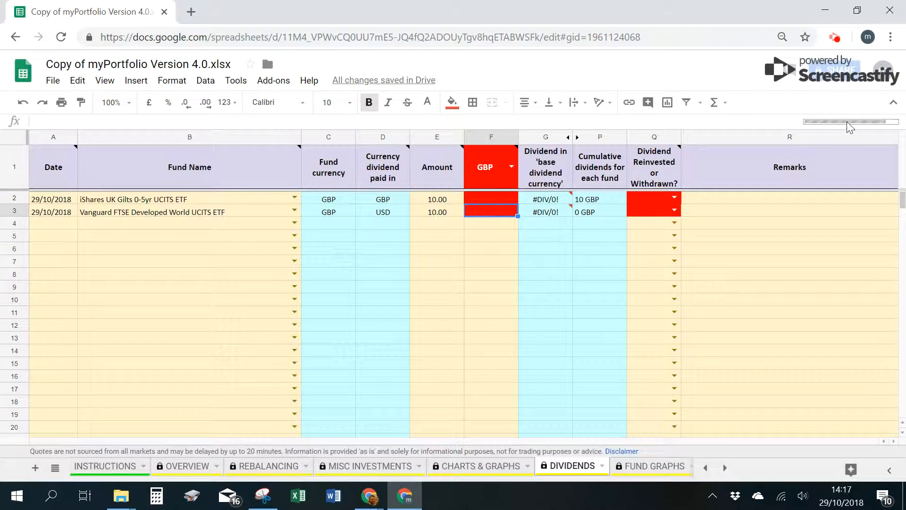
{"action": "left_click", "coordinate": [493, 262]}
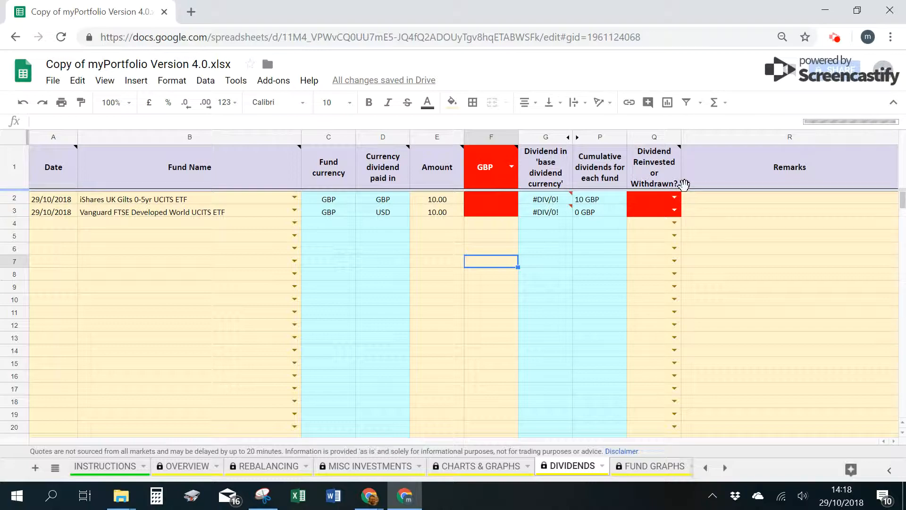
{"action": "mouse_move", "coordinate": [663, 142]}
{"action": "left_click", "coordinate": [724, 235]}
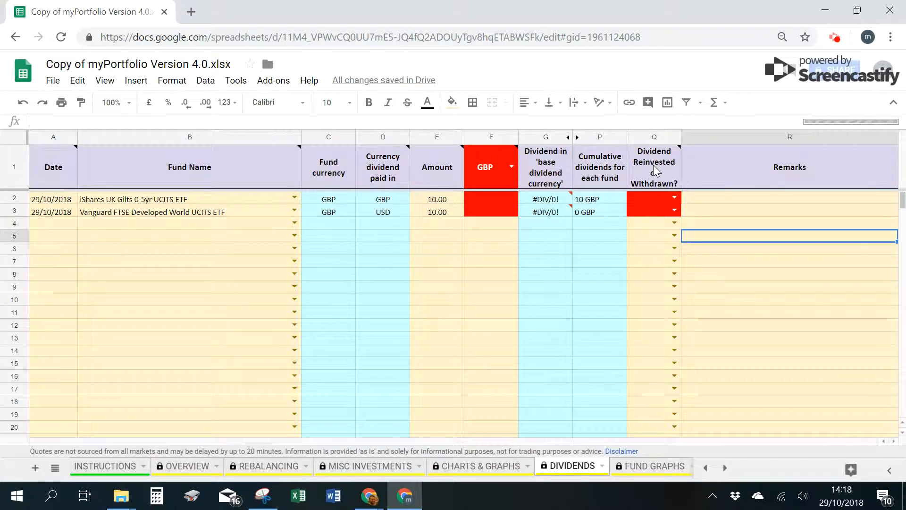
{"action": "mouse_move", "coordinate": [653, 165]}
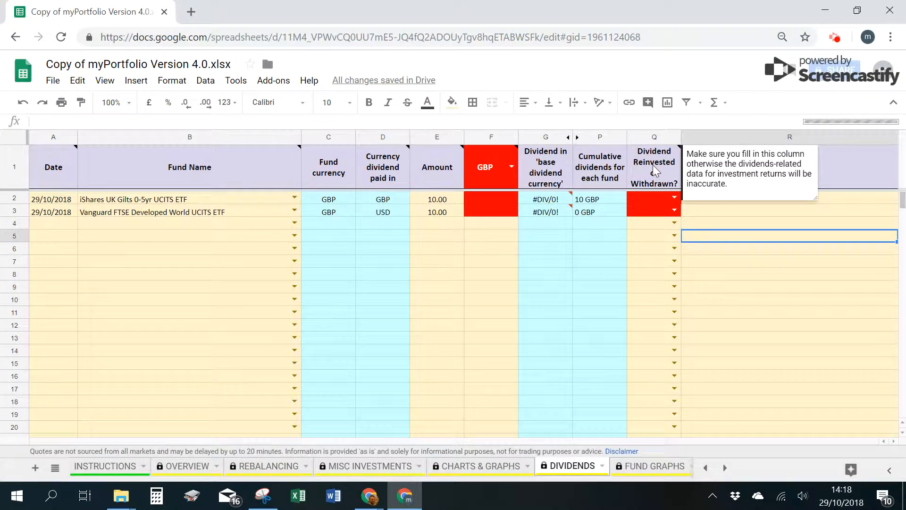
Step: Mark the iShares UK Gilts dividend in row 2 as Reinvested and the Vanguard dividend in row 3 as Withdrawn
{"action": "left_click", "coordinate": [721, 215]}
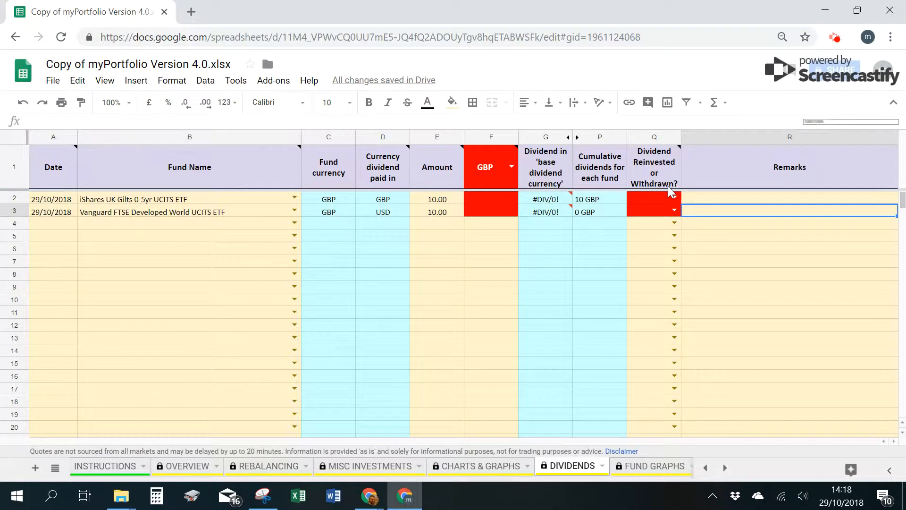
{"action": "mouse_move", "coordinate": [667, 186]}
{"action": "left_click", "coordinate": [674, 198]}
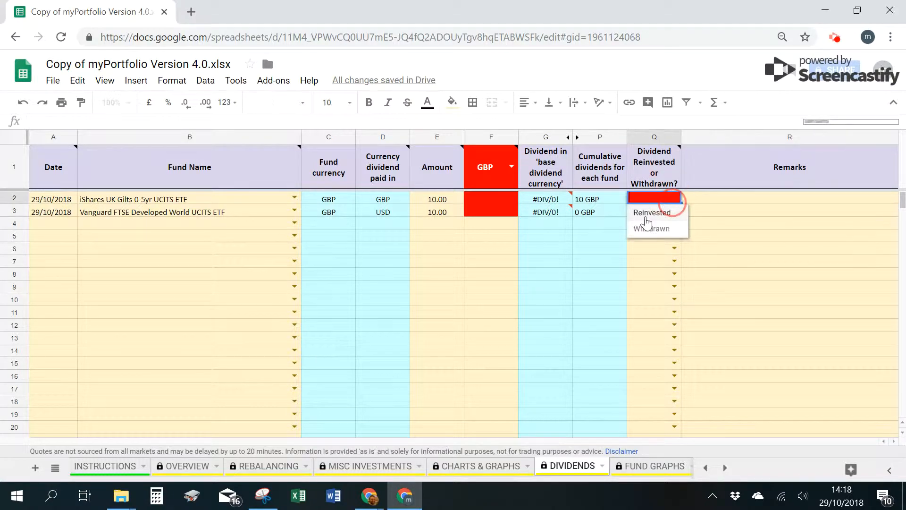
{"action": "left_click", "coordinate": [649, 215]}
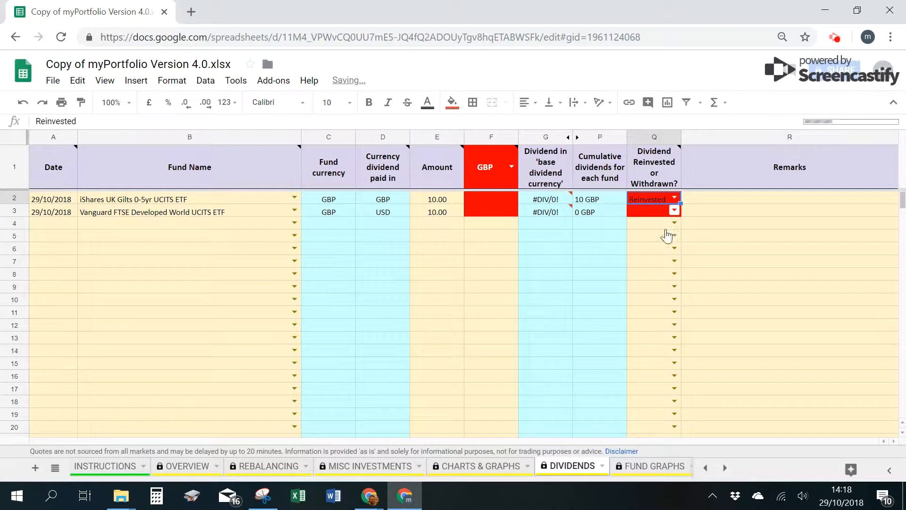
{"action": "left_click", "coordinate": [674, 210]}
{"action": "left_click", "coordinate": [667, 240]}
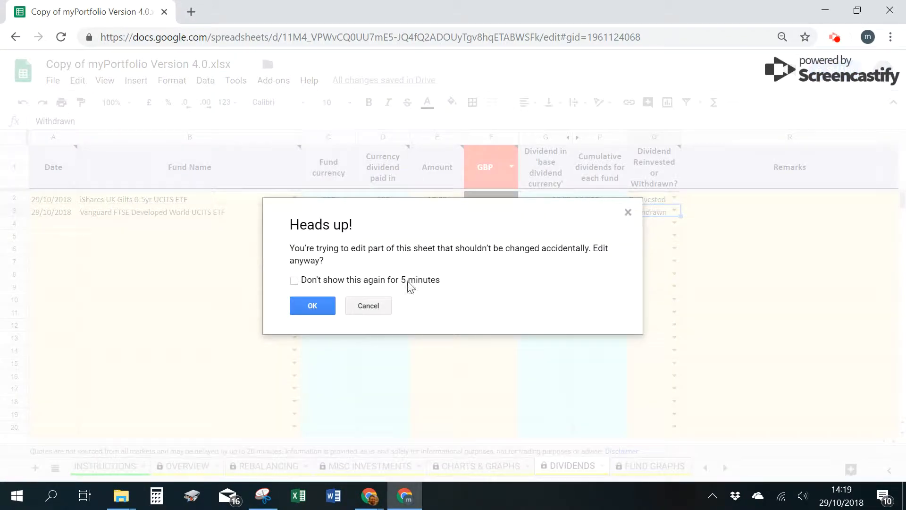
Step: Cancel the protected-range edit and compare the GBP column cells of the dividend entries in rows 2 and 3
{"action": "left_click", "coordinate": [364, 306]}
{"action": "left_click", "coordinate": [477, 201]}
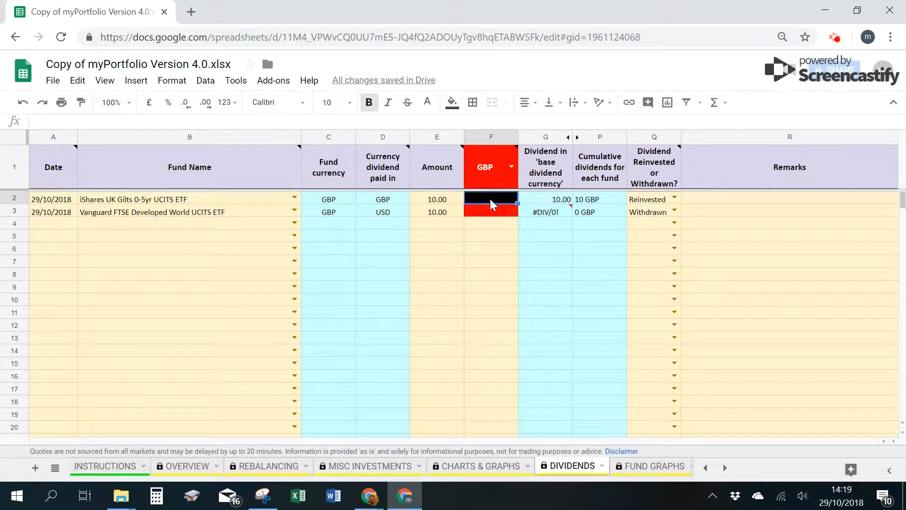
{"action": "left_click", "coordinate": [504, 211]}
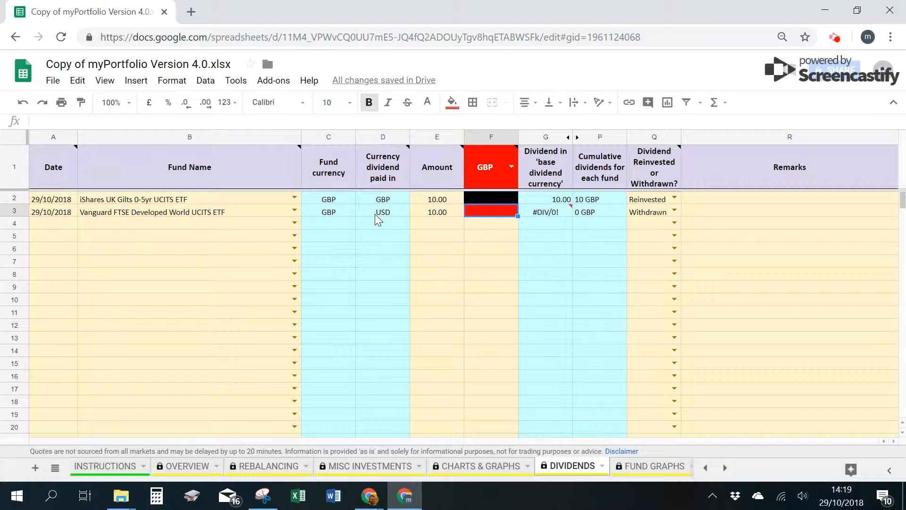
{"action": "left_click", "coordinate": [482, 228]}
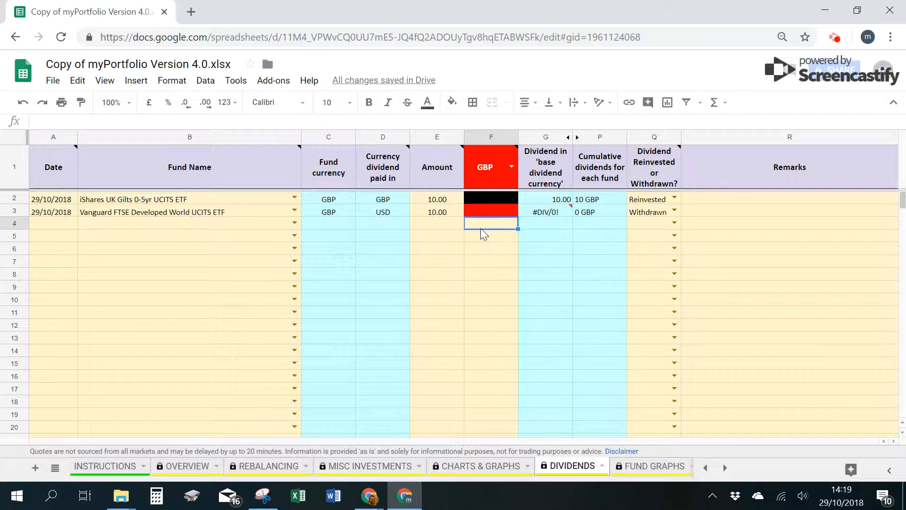
Step: Search Google for "gbp to usd" in a new browser tab and copy the exchange rate
{"action": "left_click", "coordinate": [188, 13]}
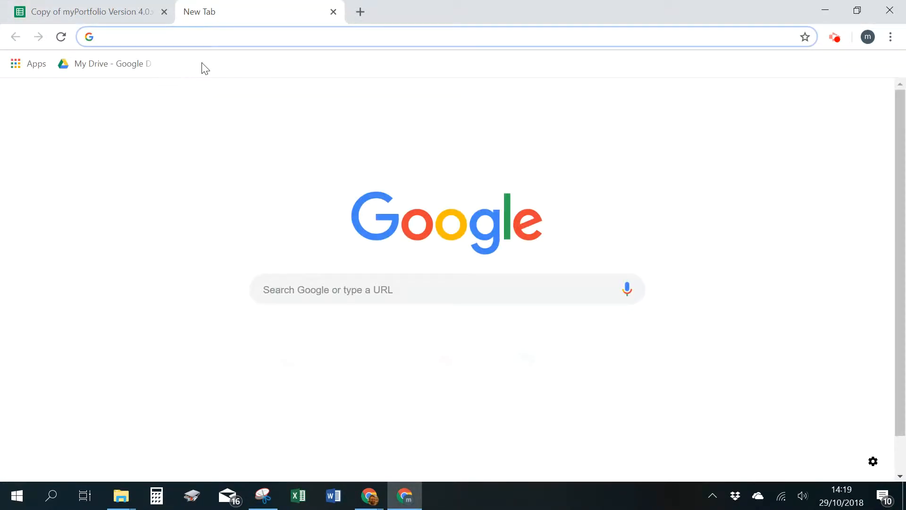
{"action": "type", "text": "gbp to usd"}
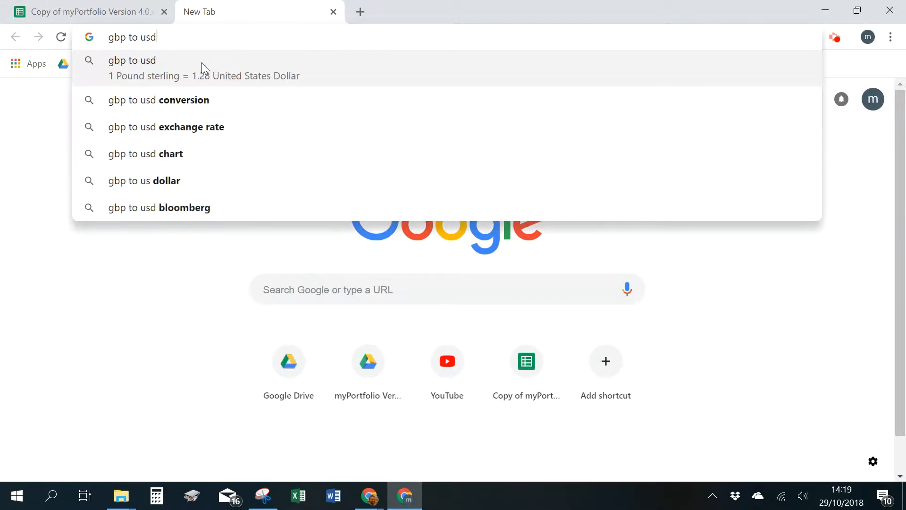
{"action": "key", "text": "Return"}
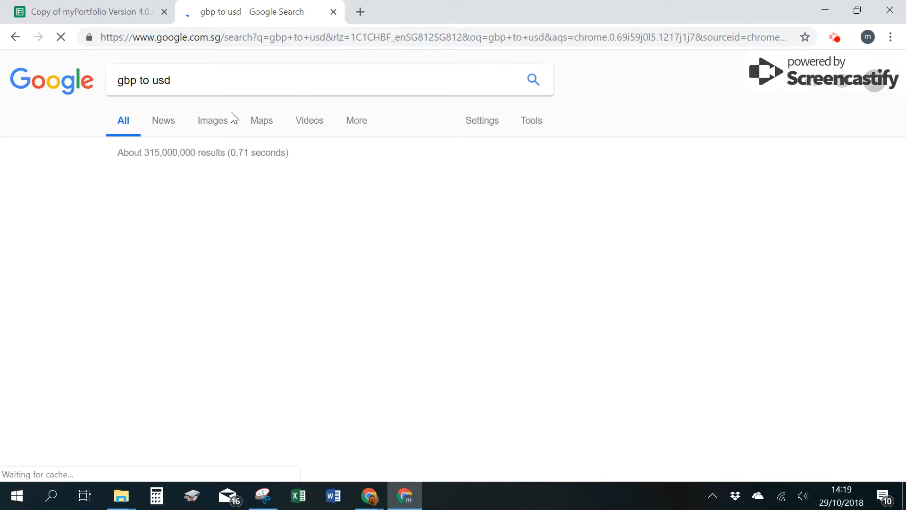
{"action": "left_click", "coordinate": [160, 329]}
{"action": "left_click_drag", "start_coordinate": [113, 329], "coordinate": [167, 329]}
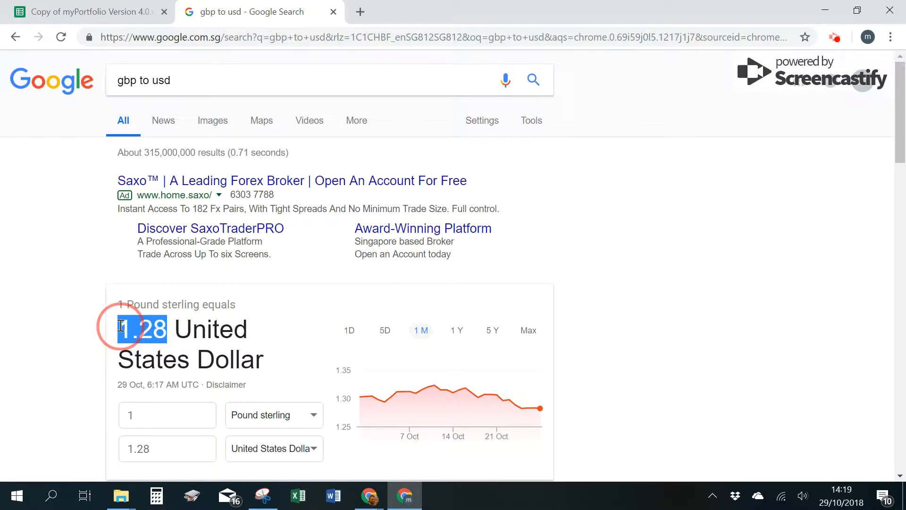
{"action": "right_click", "coordinate": [138, 325]}
{"action": "left_click", "coordinate": [156, 333]}
Step: Return to the DIVIDENDS sheet and enter the exchange rate 1.28 in the GBP column for the Vanguard entry in row 3
{"action": "left_click", "coordinate": [108, 3]}
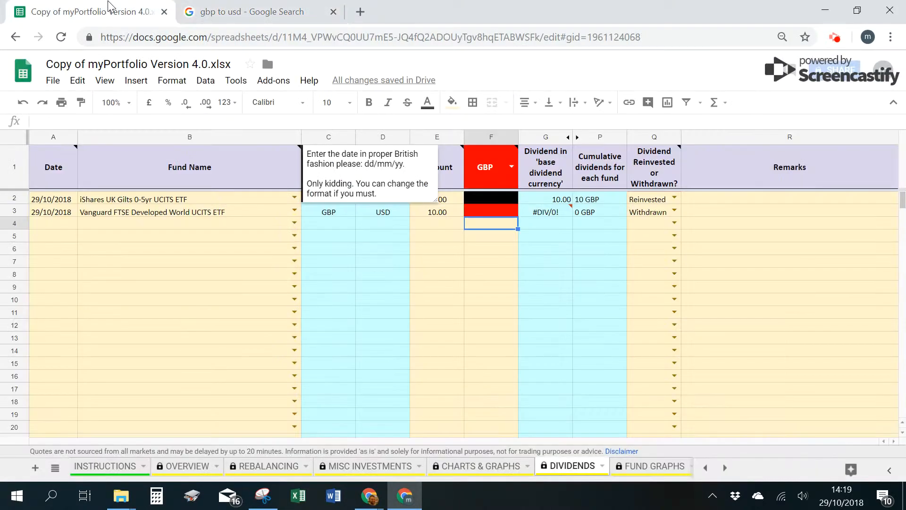
{"action": "left_click", "coordinate": [50, 213]}
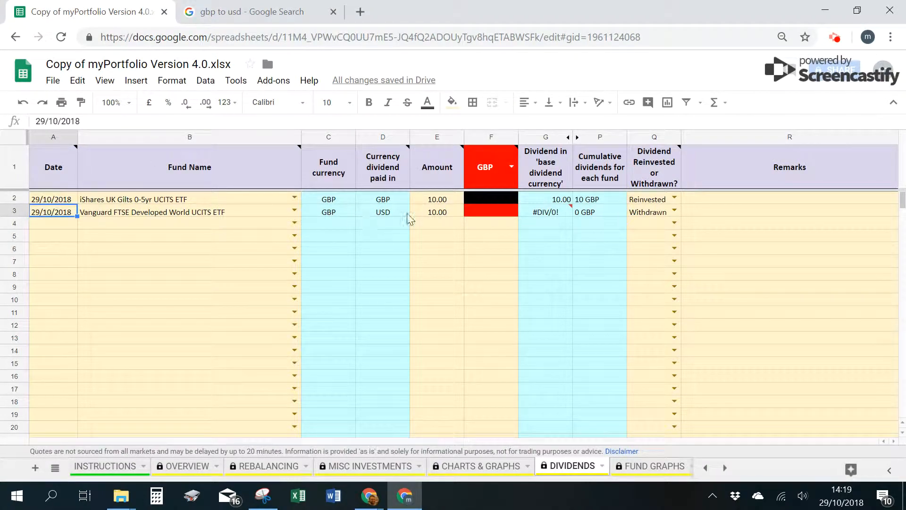
{"action": "left_click", "coordinate": [502, 212]}
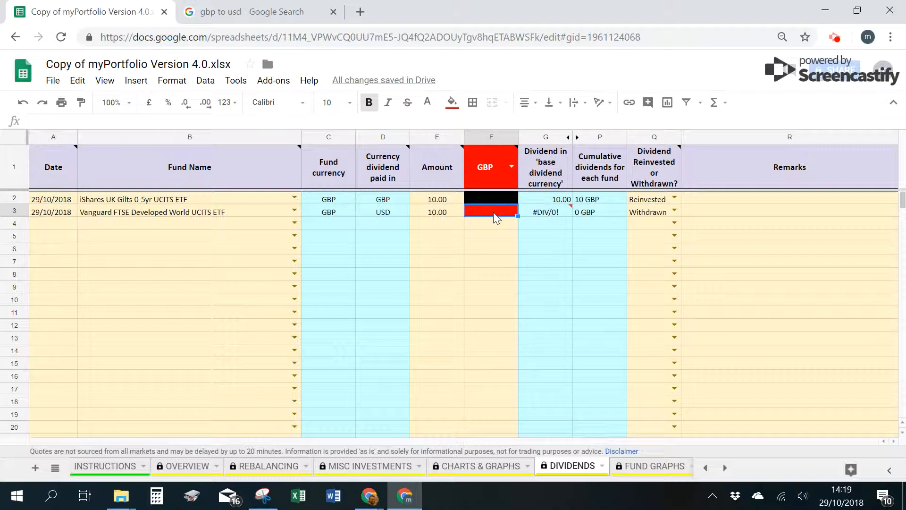
{"action": "left_click", "coordinate": [177, 122]}
{"action": "type", "text": "1.28"}
{"action": "key", "text": "Return"}
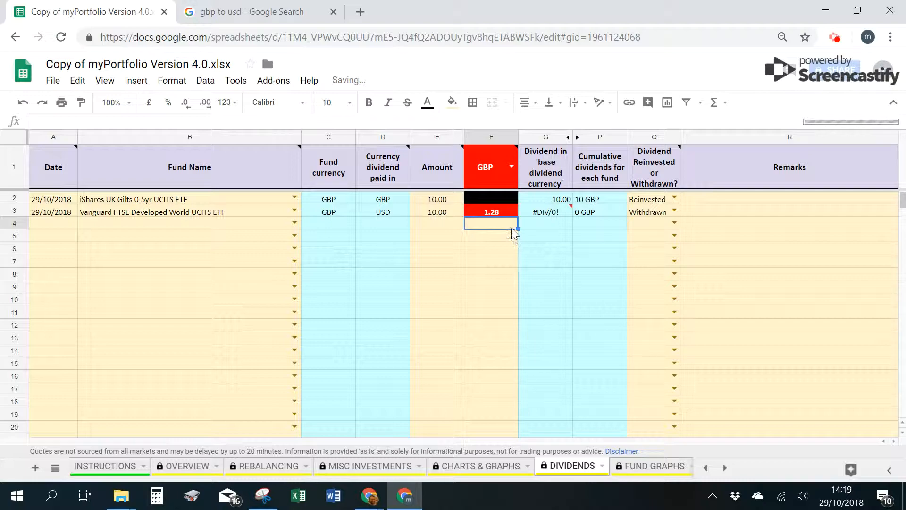
Step: Check the Vanguard entry's exchange rate and the formula for its dividend in base dividend currency
{"action": "left_click", "coordinate": [506, 211]}
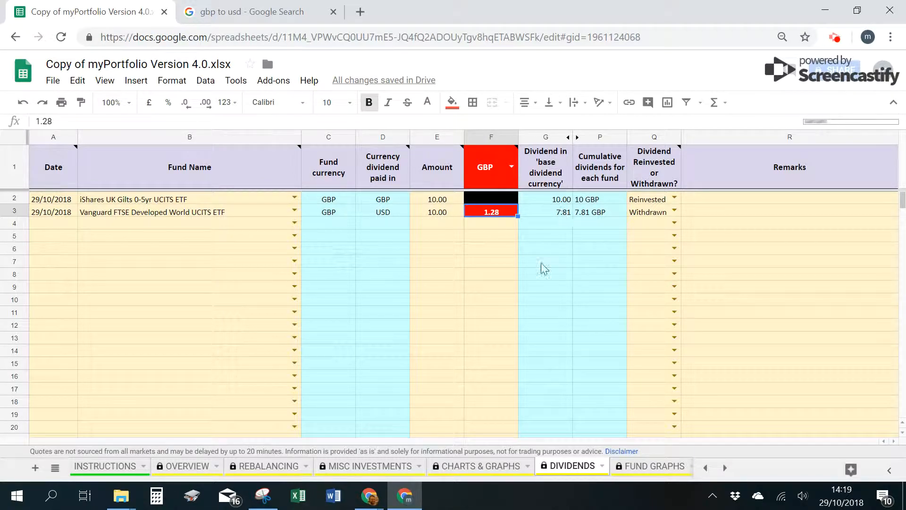
{"action": "left_click", "coordinate": [506, 225]}
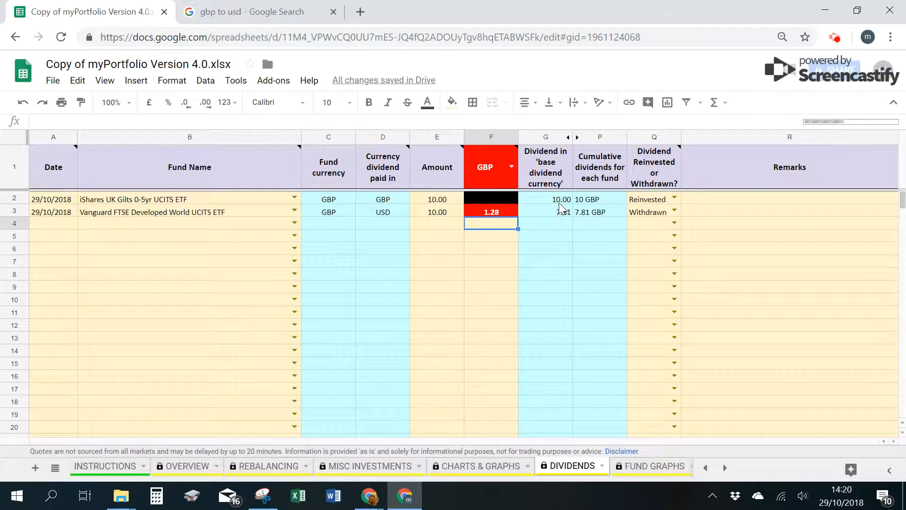
{"action": "left_click", "coordinate": [553, 209]}
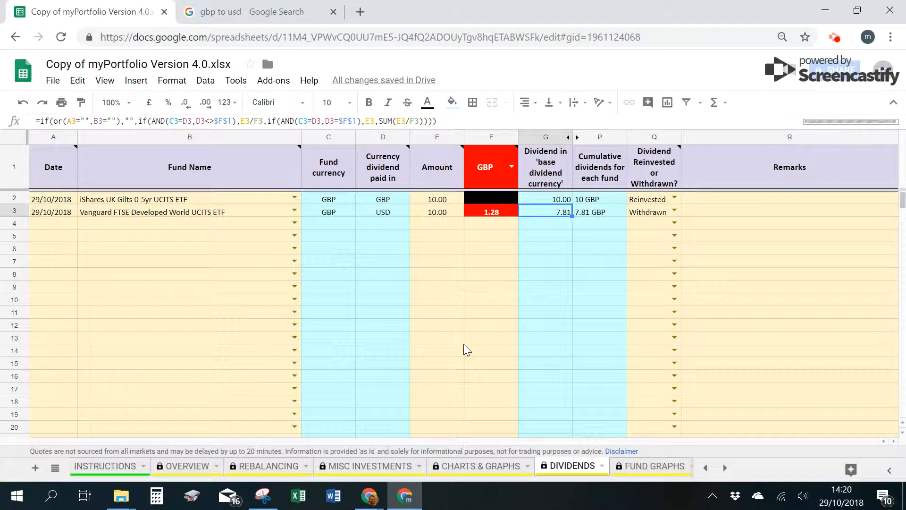
Step: Switch to the myPortfolio Version 4.0 spreadsheet and examine the since-purchase, annualised and quarterly return columns on the CHARTS & GRAPHS sheet
{"action": "key", "text": "alt+Tab"}
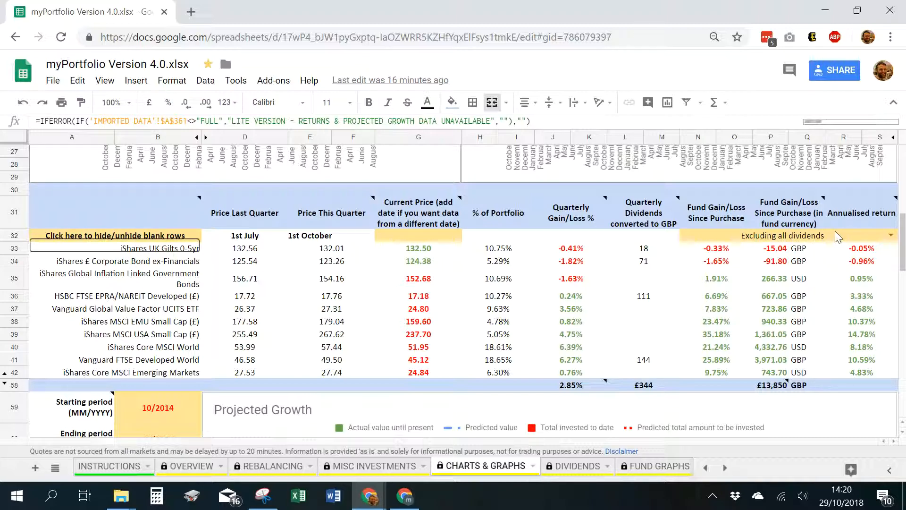
{"action": "left_click", "coordinate": [716, 212]}
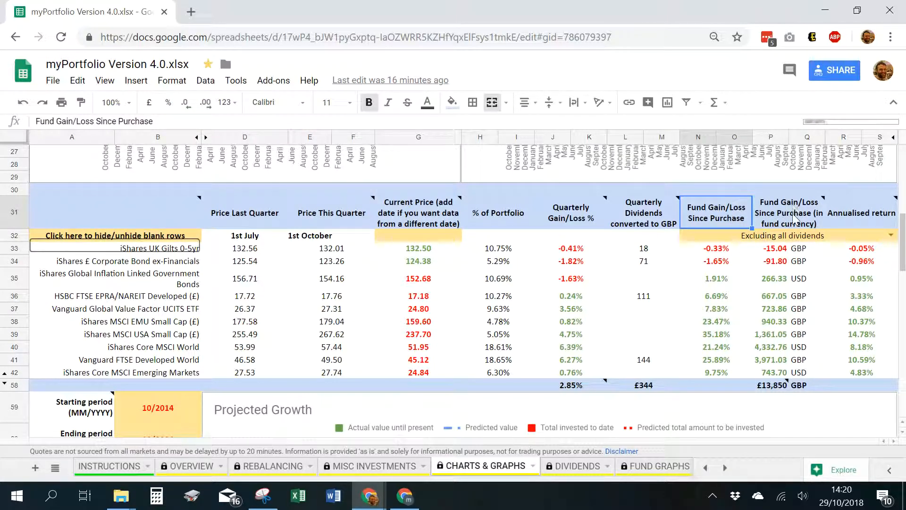
{"action": "left_click", "coordinate": [810, 221]}
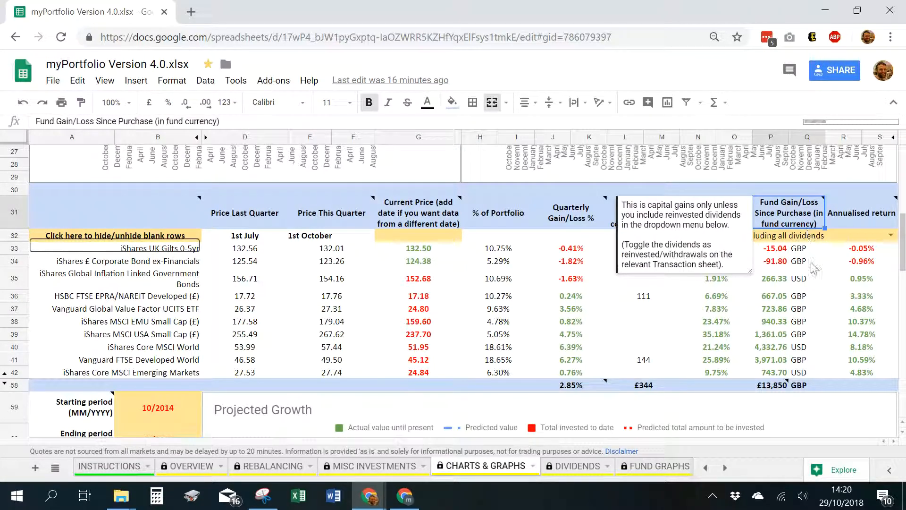
{"action": "left_click", "coordinate": [875, 214]}
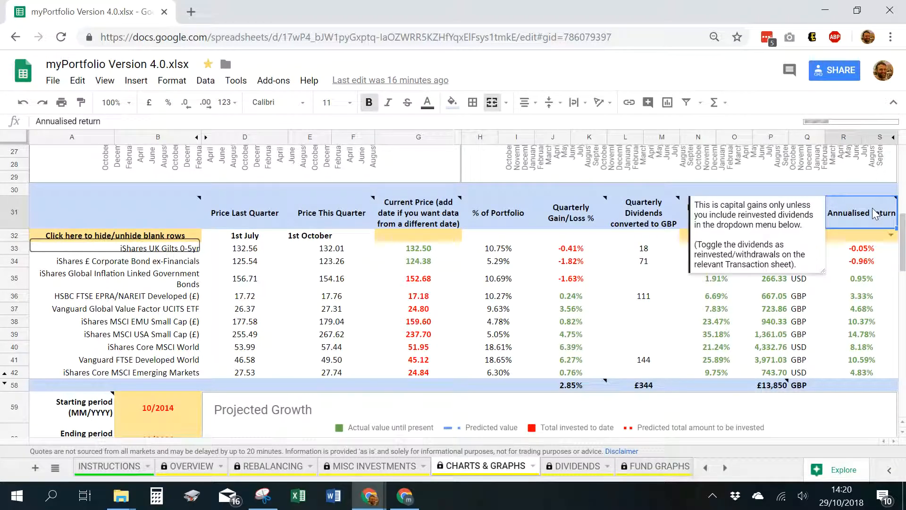
{"action": "left_click", "coordinate": [550, 221]}
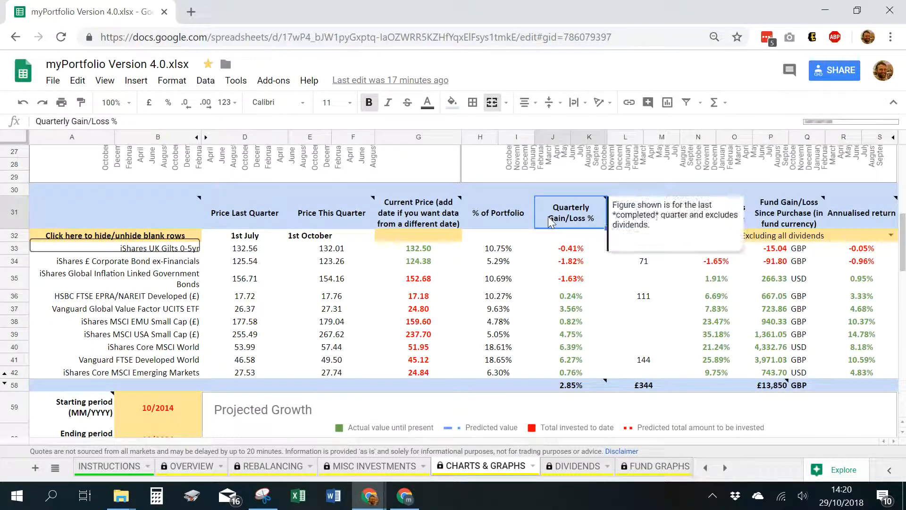
{"action": "left_click", "coordinate": [571, 263]}
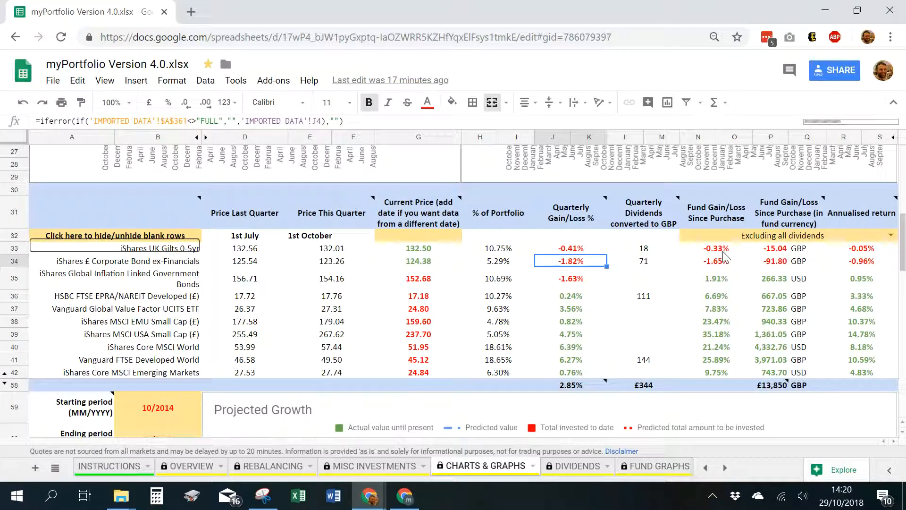
Step: Set the fund returns to "Including reinvested dividends" and check the gain/loss and annualised return figures of the listed funds
{"action": "left_click", "coordinate": [891, 235]}
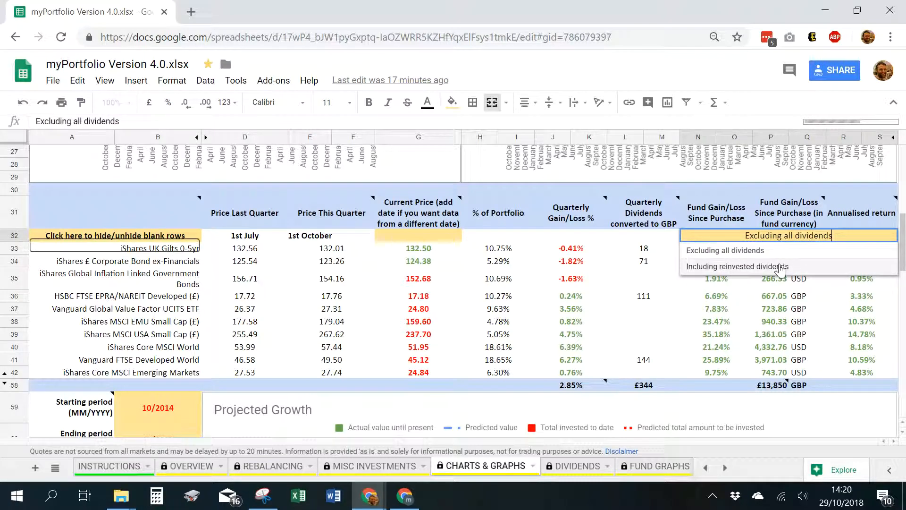
{"action": "left_click", "coordinate": [781, 268]}
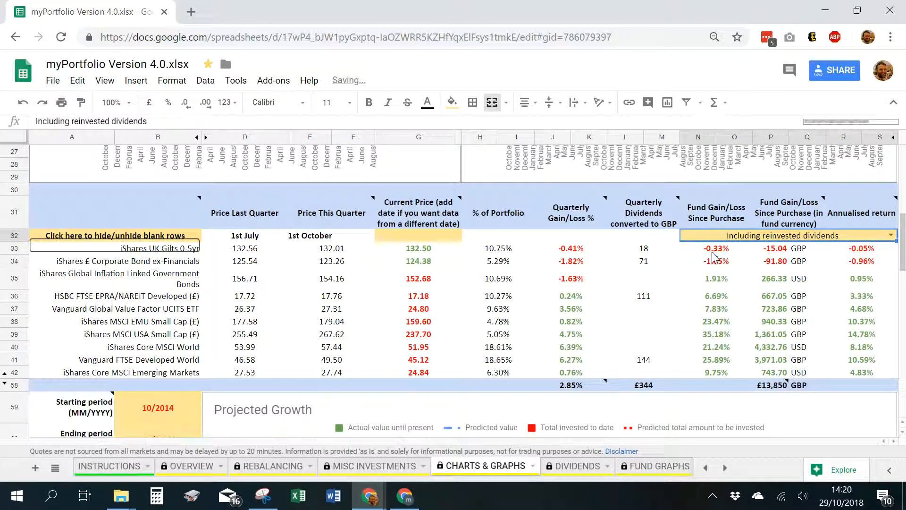
{"action": "left_click_drag", "start_coordinate": [725, 251], "coordinate": [778, 377]}
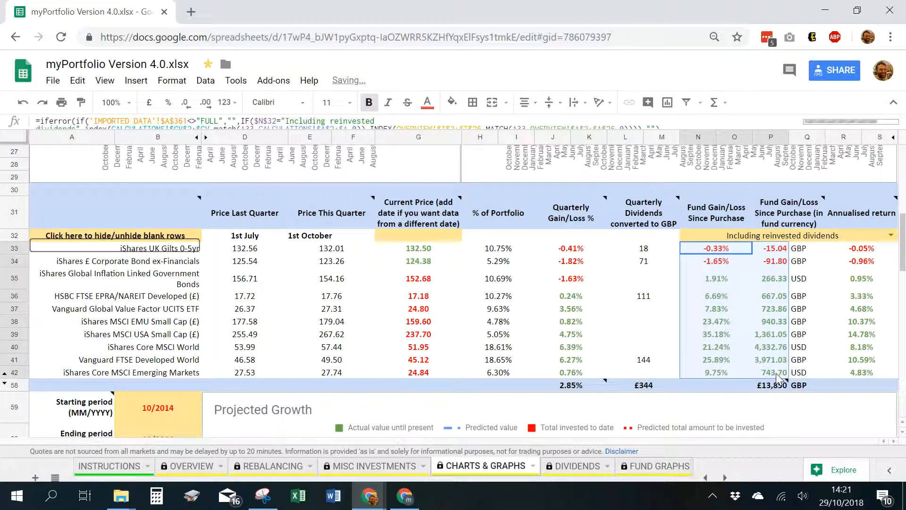
{"action": "left_click", "coordinate": [829, 251]}
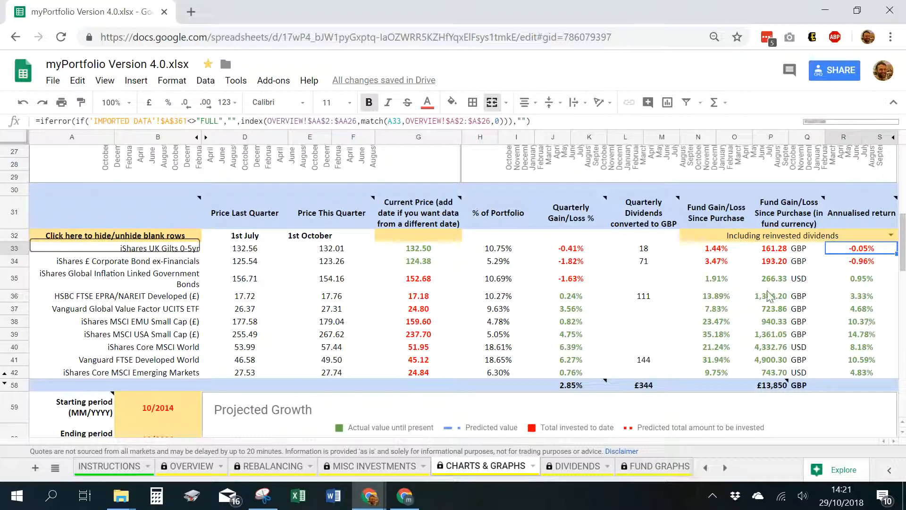
{"action": "left_click", "coordinate": [726, 251]}
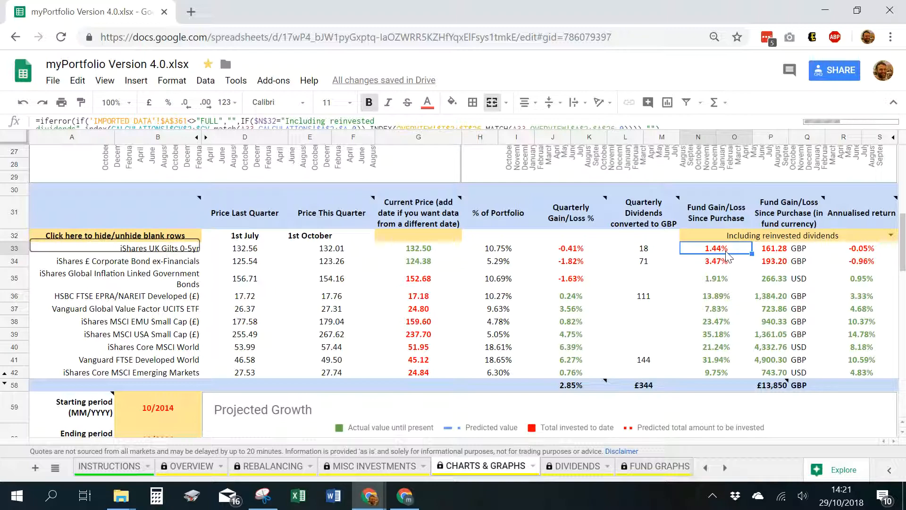
{"action": "left_click", "coordinate": [729, 262]}
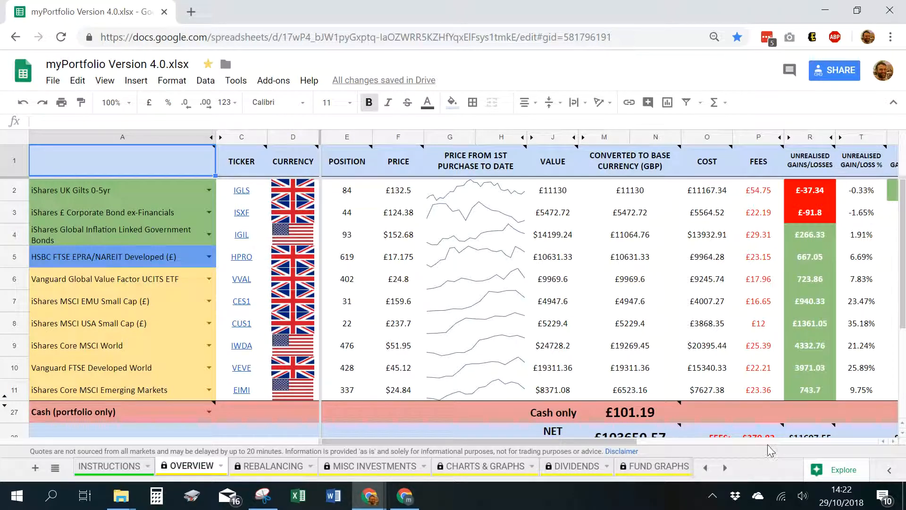
Step: Review the dividend columns on the OVERVIEW sheet and inspect iShares UK Gilts' Dividends Collected and Dividends Reinvested formulas on the GBP Stock Summary sheet
{"action": "scroll", "coordinate": [875, 408], "scroll_direction": "right", "scroll_amount": 5}
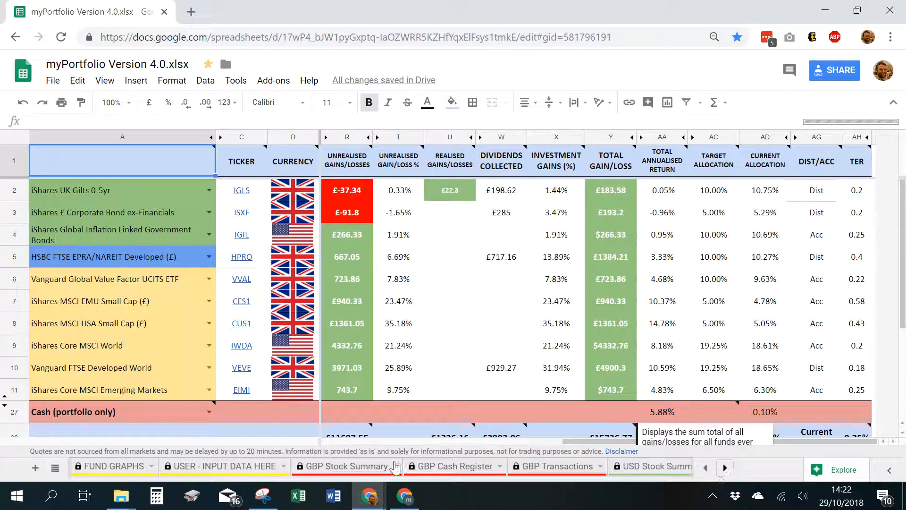
{"action": "left_click", "coordinate": [380, 466]}
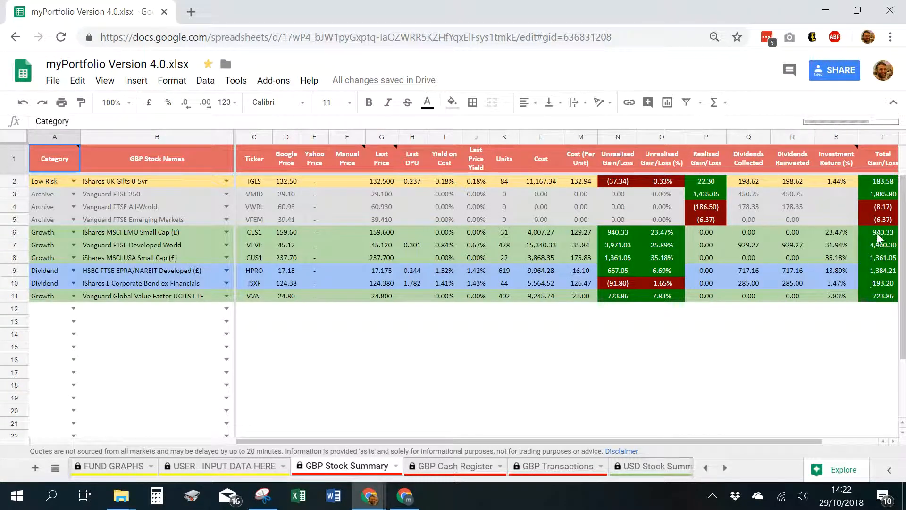
{"action": "left_click", "coordinate": [756, 180]}
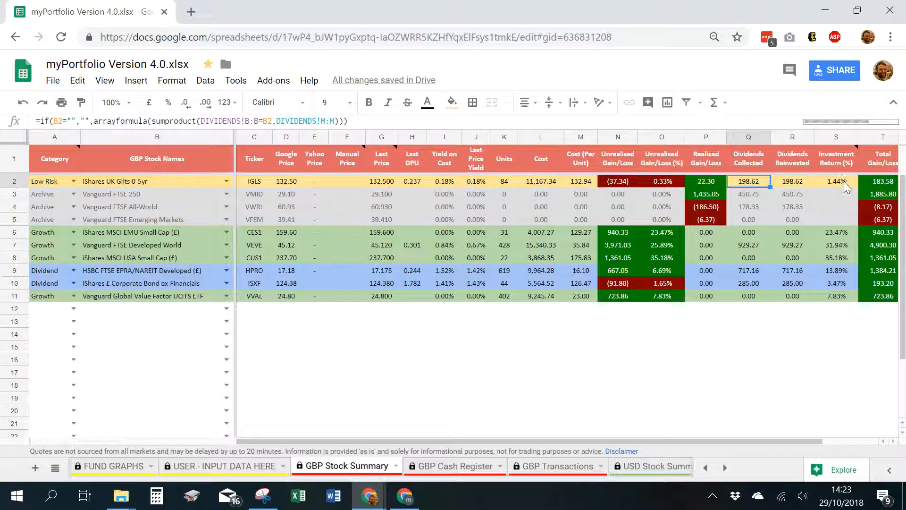
{"action": "key", "text": "Right"}
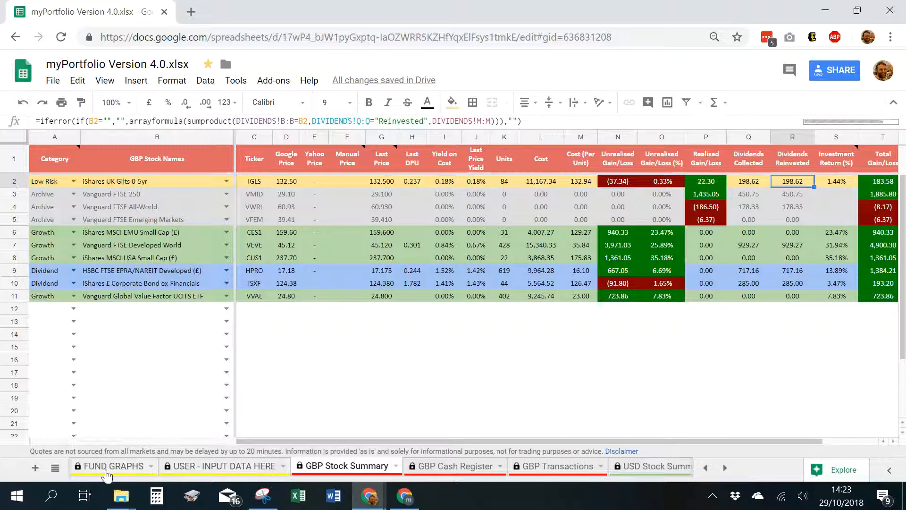
{"action": "left_click", "coordinate": [705, 467]}
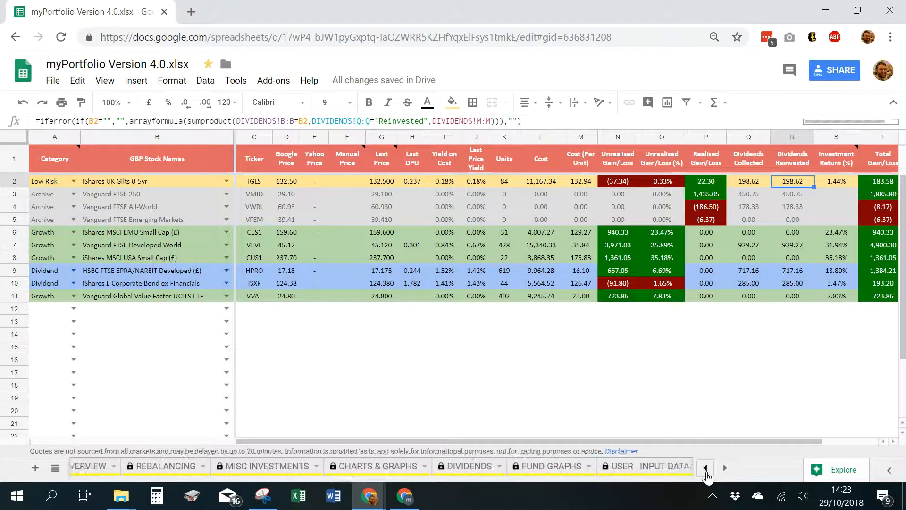
Step: Check iShares UK Gilts 0-5yr's annualised return formula on the CHARTS & GRAPHS sheet and open the DIVIDENDS sheet
{"action": "left_click", "coordinate": [398, 469]}
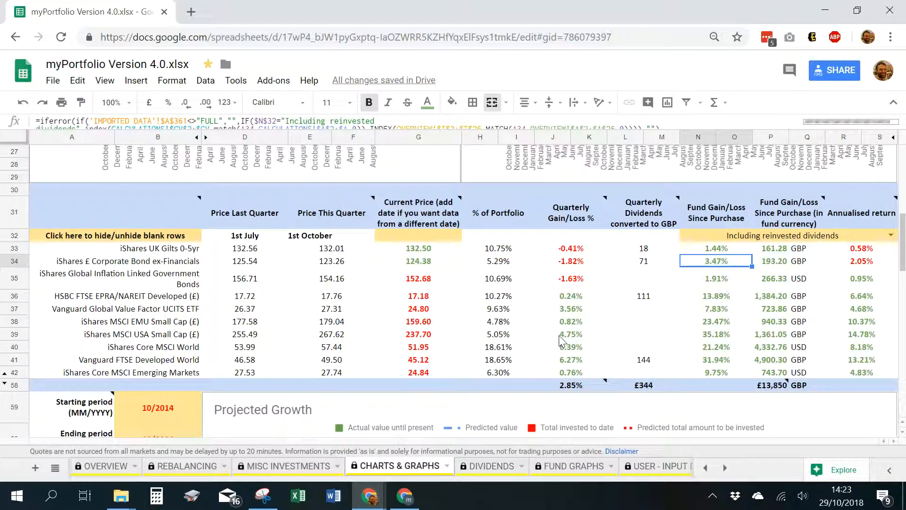
{"action": "left_click", "coordinate": [871, 253]}
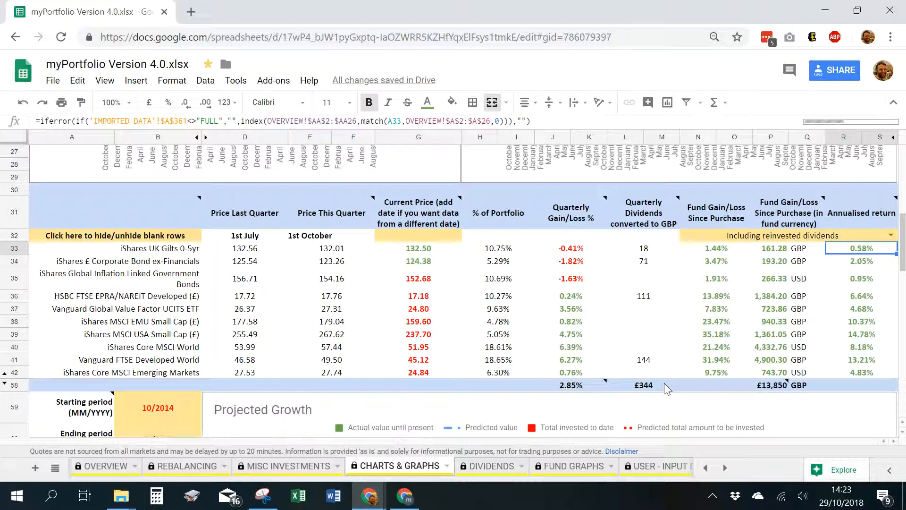
{"action": "left_click", "coordinate": [489, 477]}
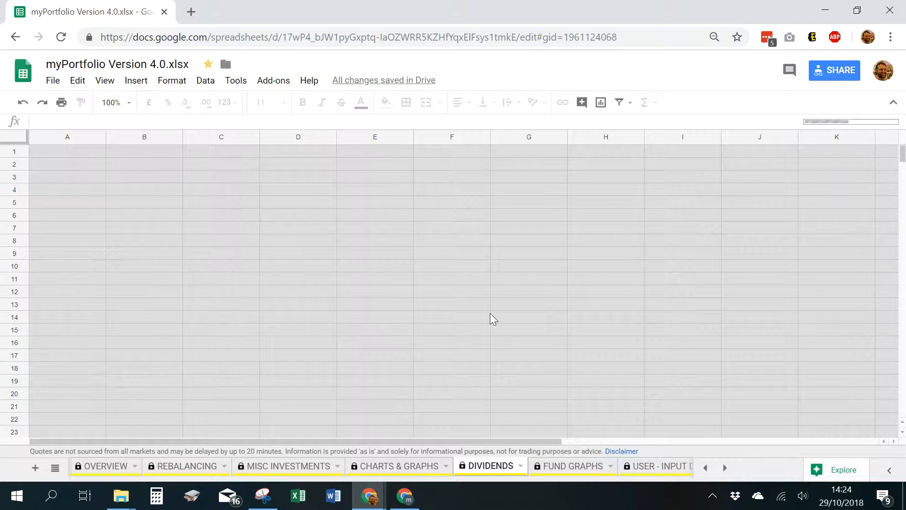
{"action": "key", "text": "alt+Tab"}
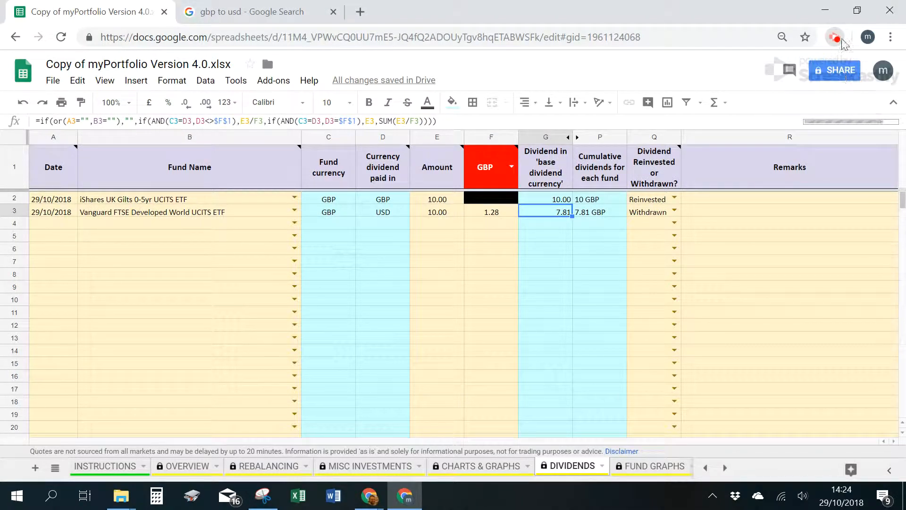
{"action": "left_click", "coordinate": [834, 37]}
{"action": "left_click", "coordinate": [731, 226]}
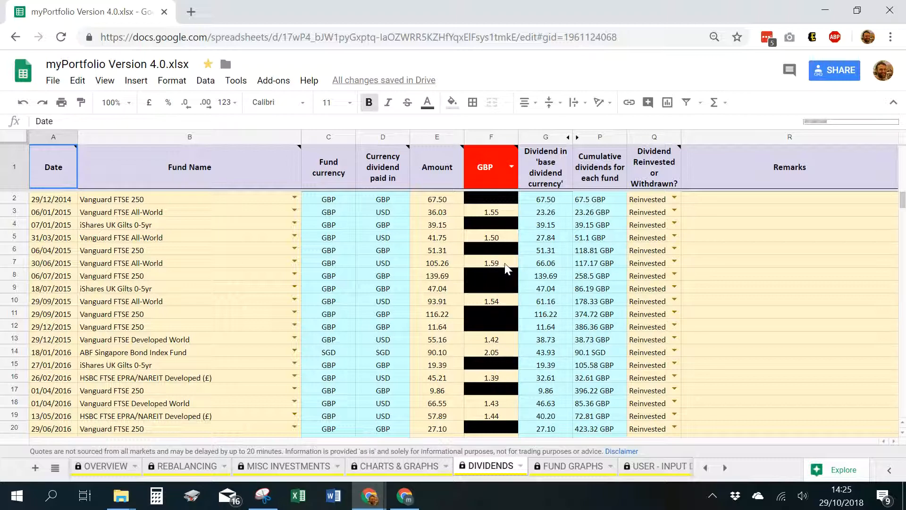
Step: Inspect the 29/12/2014 Vanguard FTSE 250 dividend's currencies, amount, base-currency conversion and cumulative dividends on the DIVIDENDS sheet
{"action": "left_click", "coordinate": [440, 202]}
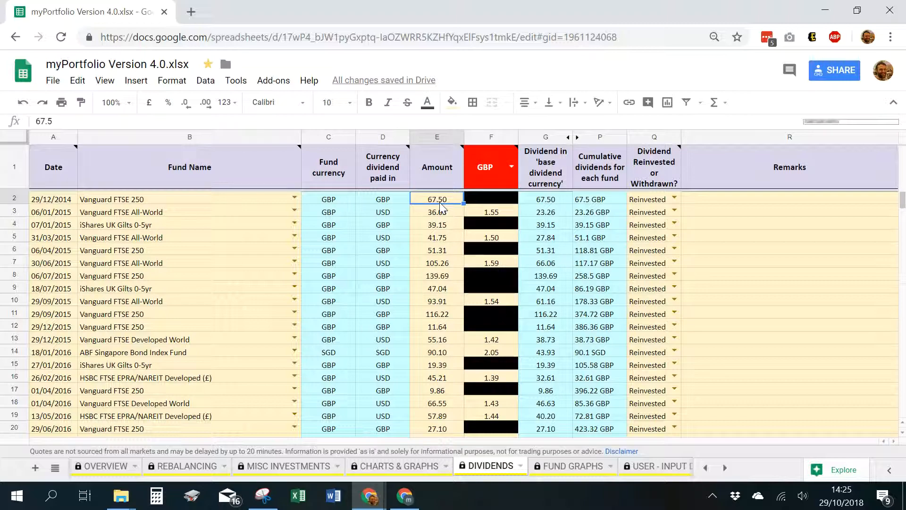
{"action": "left_click", "coordinate": [323, 203]}
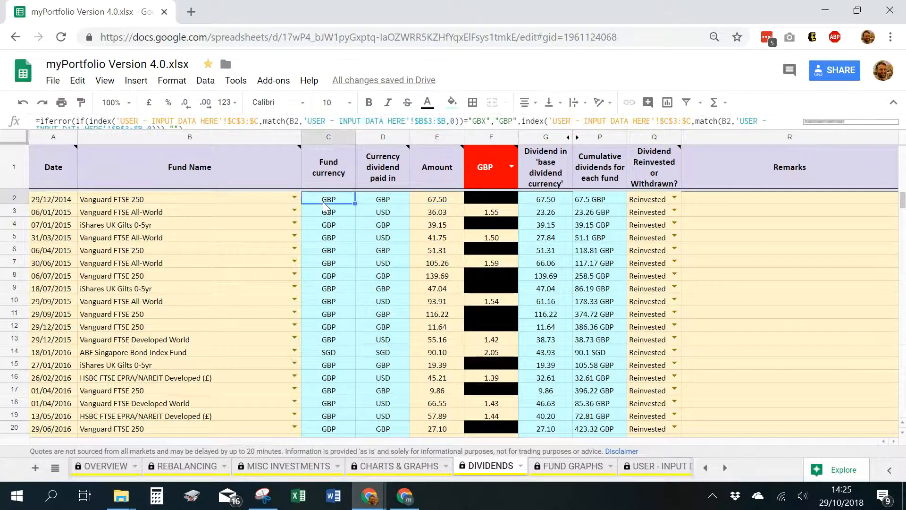
{"action": "left_click", "coordinate": [387, 202]}
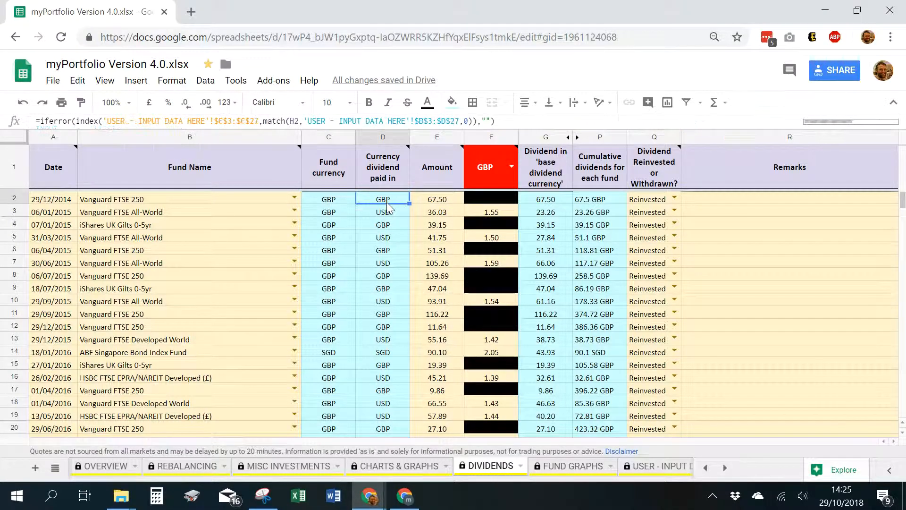
{"action": "left_click", "coordinate": [431, 204]}
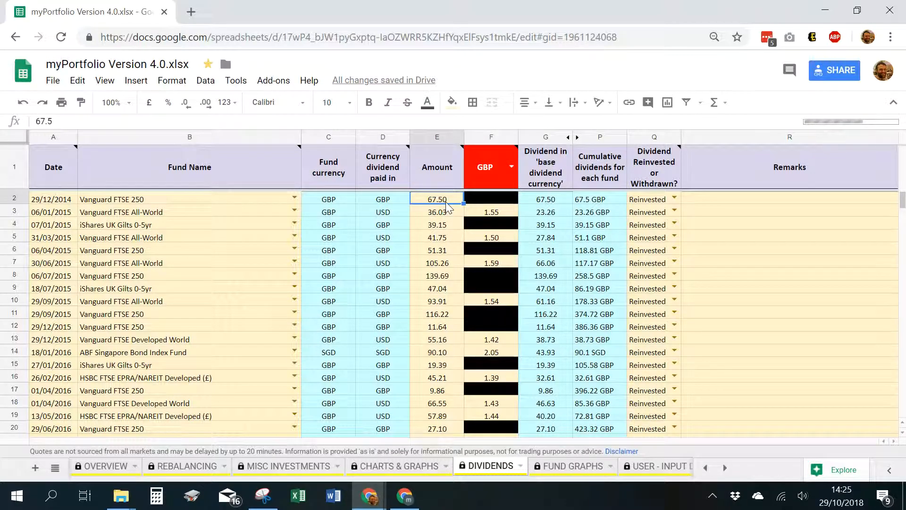
{"action": "left_click", "coordinate": [533, 206]}
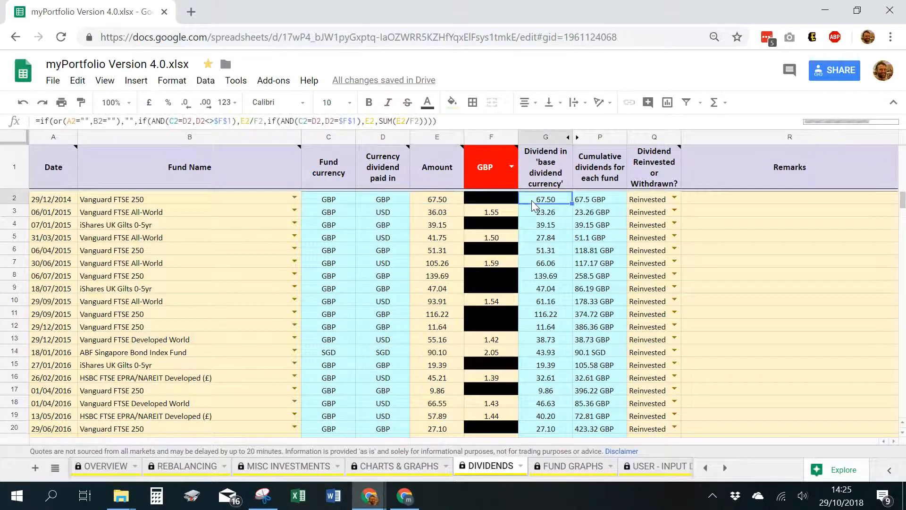
{"action": "left_click", "coordinate": [592, 203]}
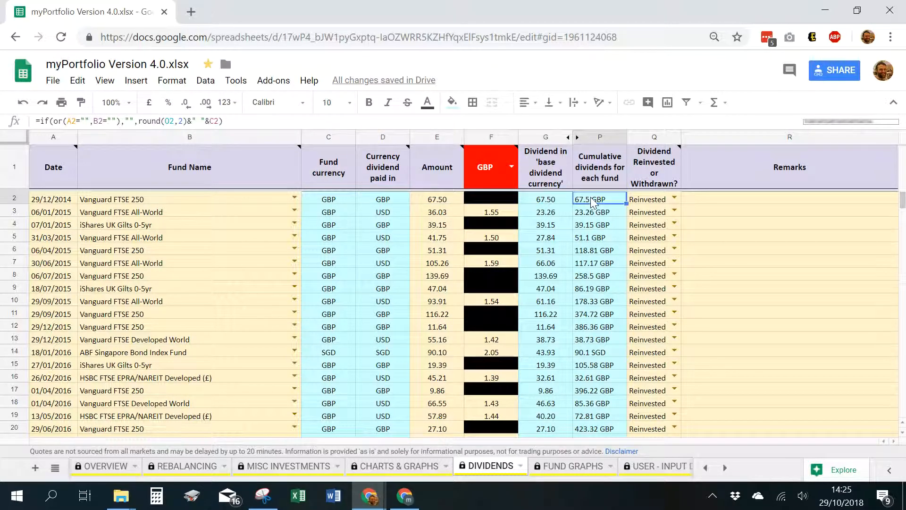
Step: Inspect the 06/01/2015 Vanguard FTSE All-World dividend's currencies, amount, exchange rate and base-currency formula
{"action": "left_click", "coordinate": [341, 216]}
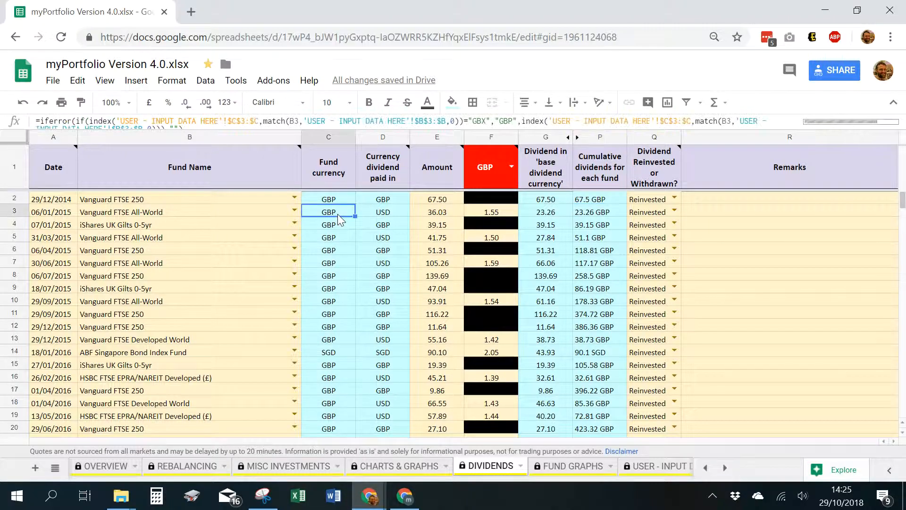
{"action": "left_click", "coordinate": [392, 214]}
{"action": "left_click", "coordinate": [423, 215]}
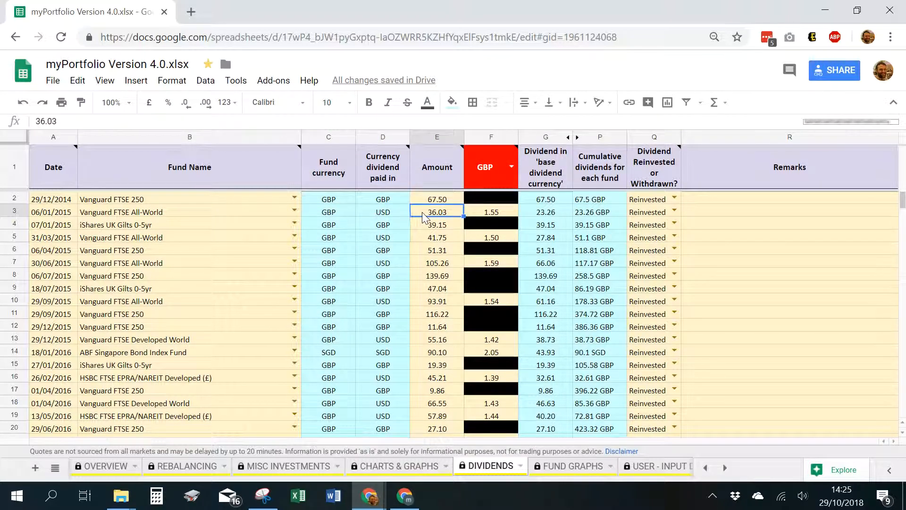
{"action": "left_click", "coordinate": [498, 215]}
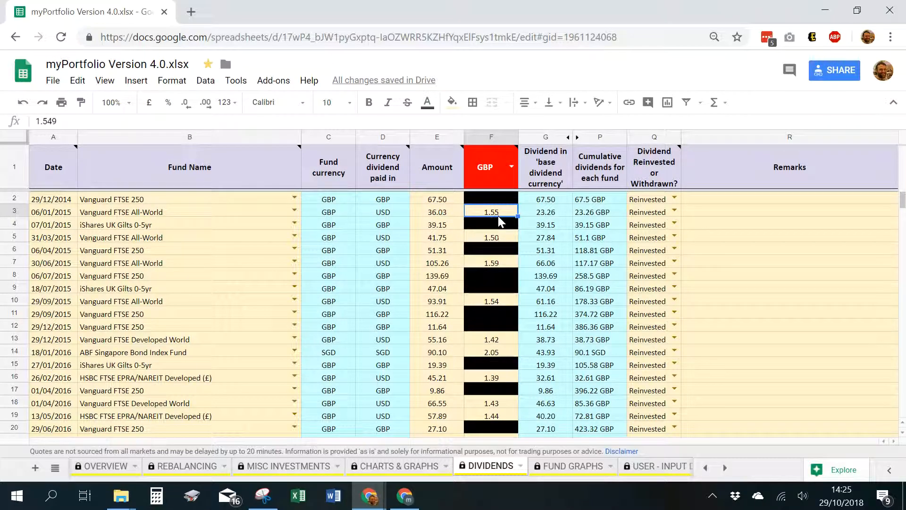
{"action": "left_click", "coordinate": [547, 213]}
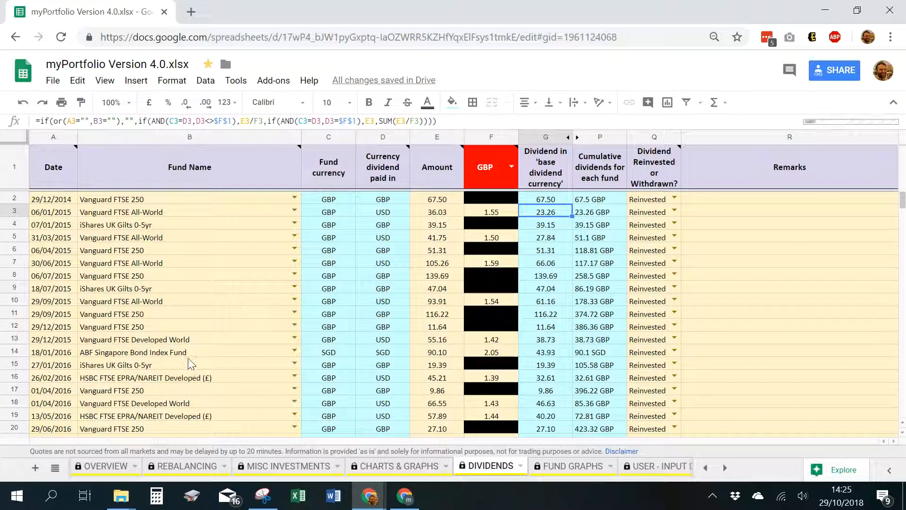
Step: Compare the 29/09/2015 Vanguard FTSE All-World dividend's amount and base-currency value with the fund's cumulative dividends
{"action": "left_click", "coordinate": [177, 302]}
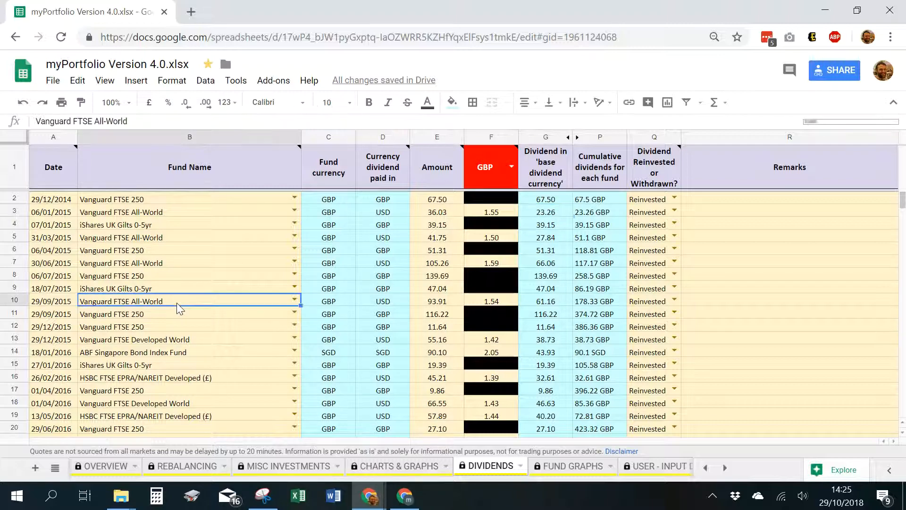
{"action": "left_click", "coordinate": [557, 305]}
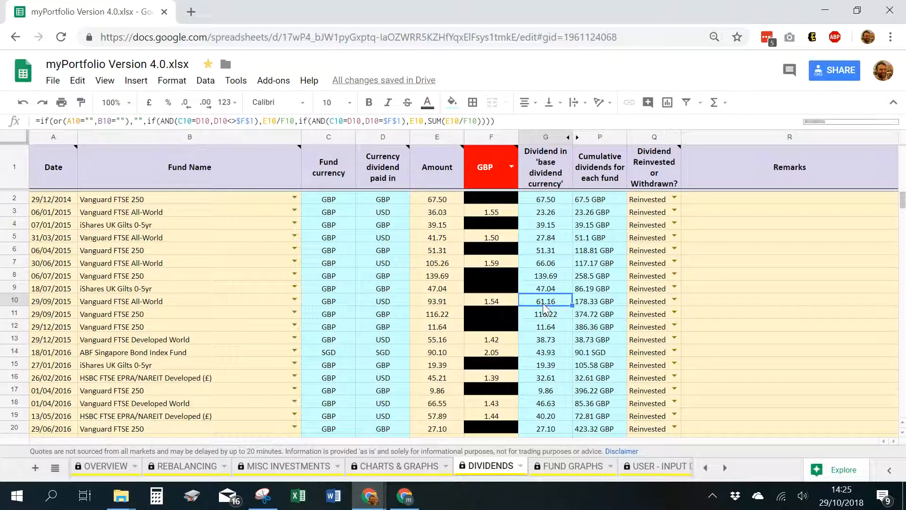
{"action": "left_click", "coordinate": [453, 305]}
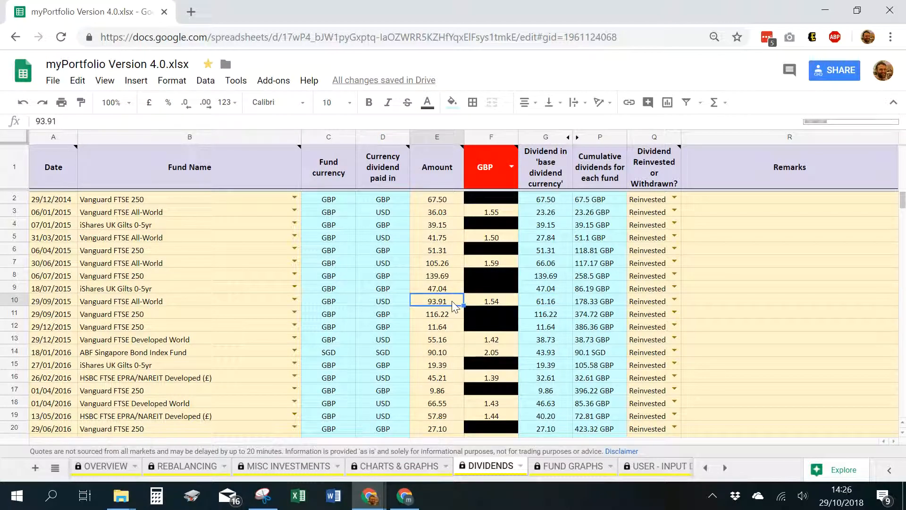
{"action": "left_click", "coordinate": [611, 304]}
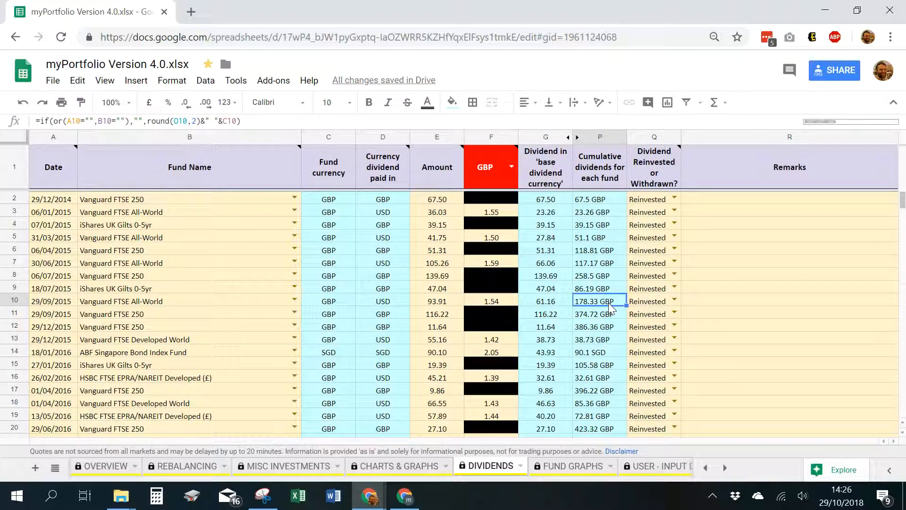
Step: Examine the ABF Singapore Bond Index Fund dividend's currencies, amount, base-currency value and cumulative dividends
{"action": "left_click", "coordinate": [236, 350]}
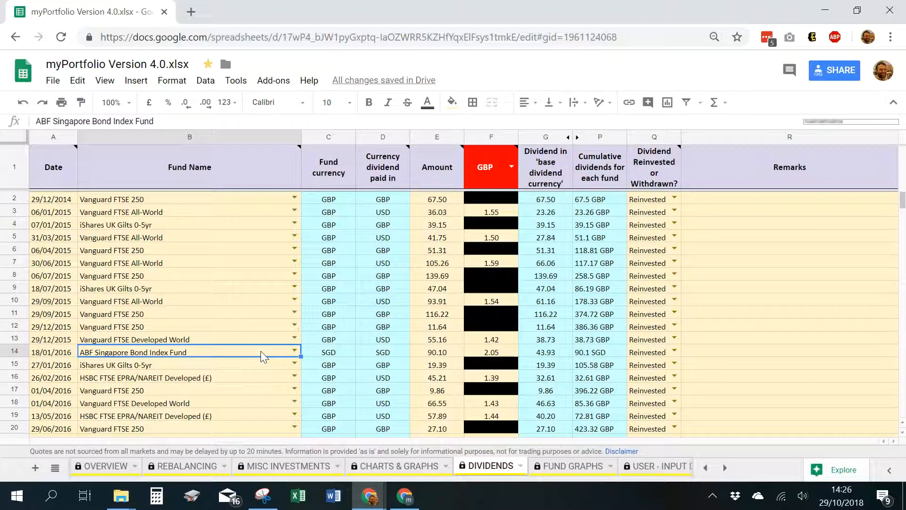
{"action": "left_click", "coordinate": [343, 353]}
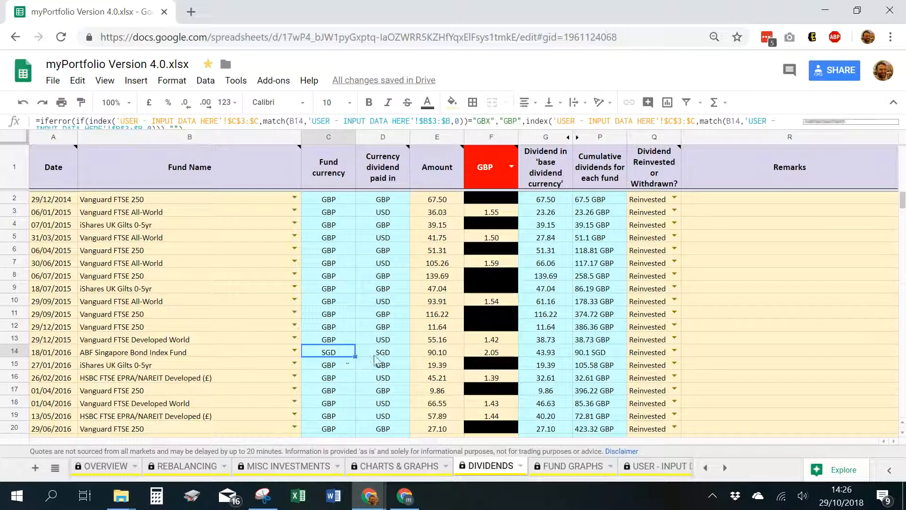
{"action": "left_click", "coordinate": [379, 356]}
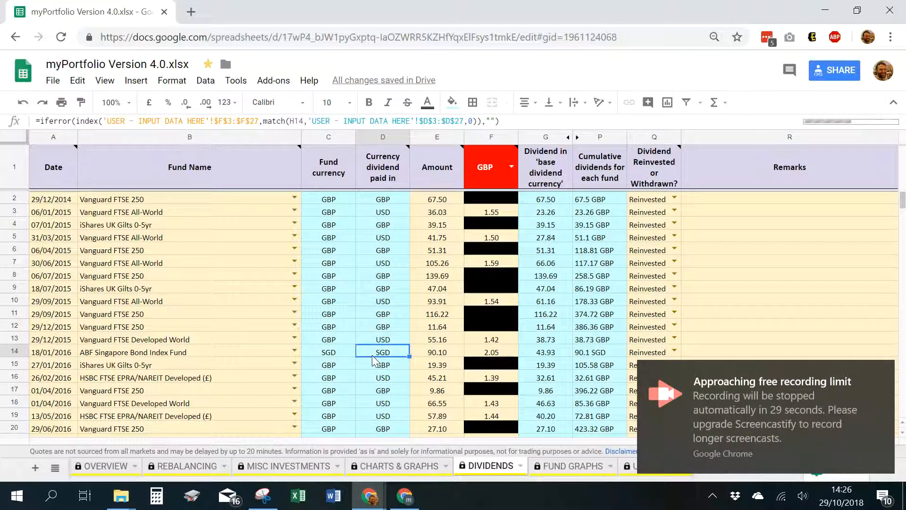
{"action": "left_click", "coordinate": [433, 354]}
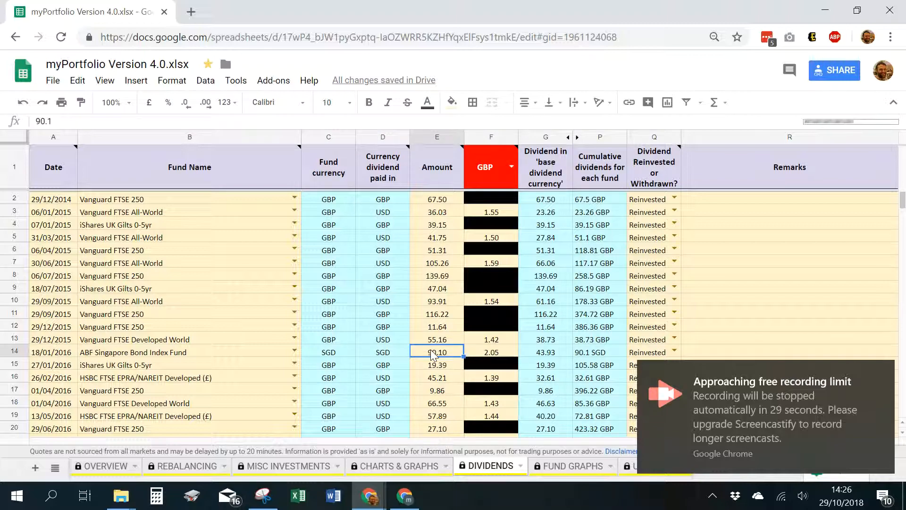
{"action": "left_click", "coordinate": [551, 357]}
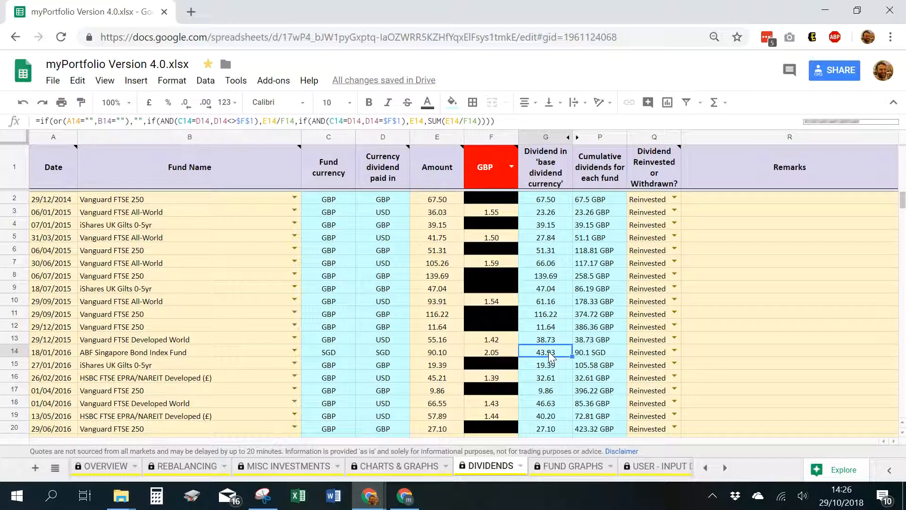
{"action": "left_click", "coordinate": [608, 355]}
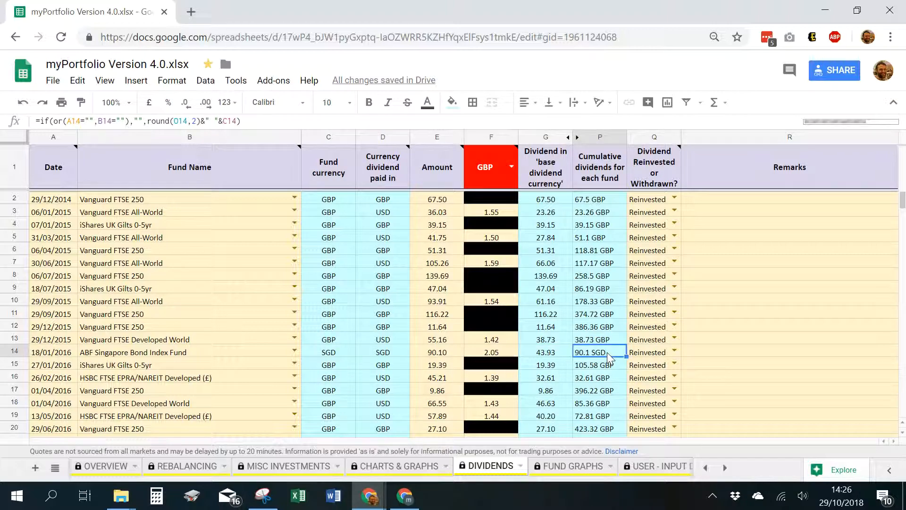